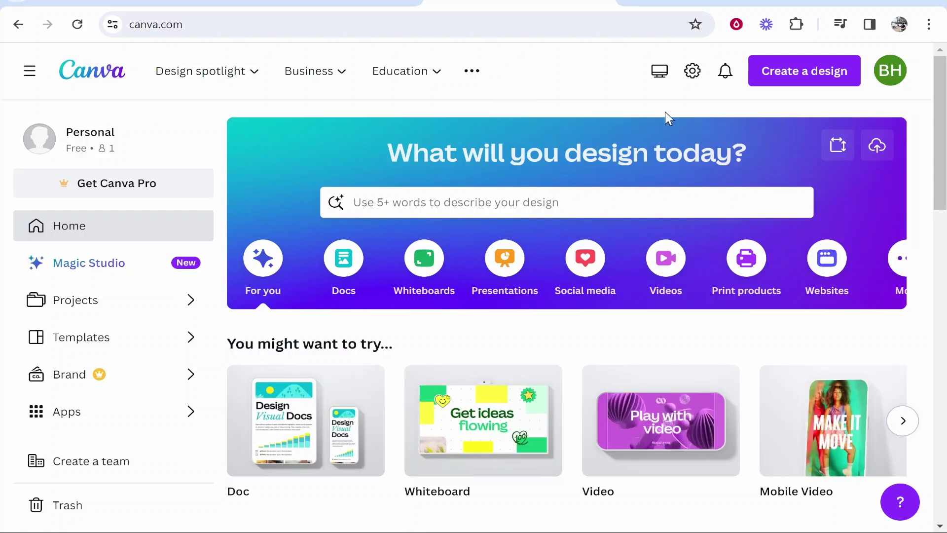
Create a blank Video design at 1920 × 1080 px from Create a design.
left_click(826, 73)
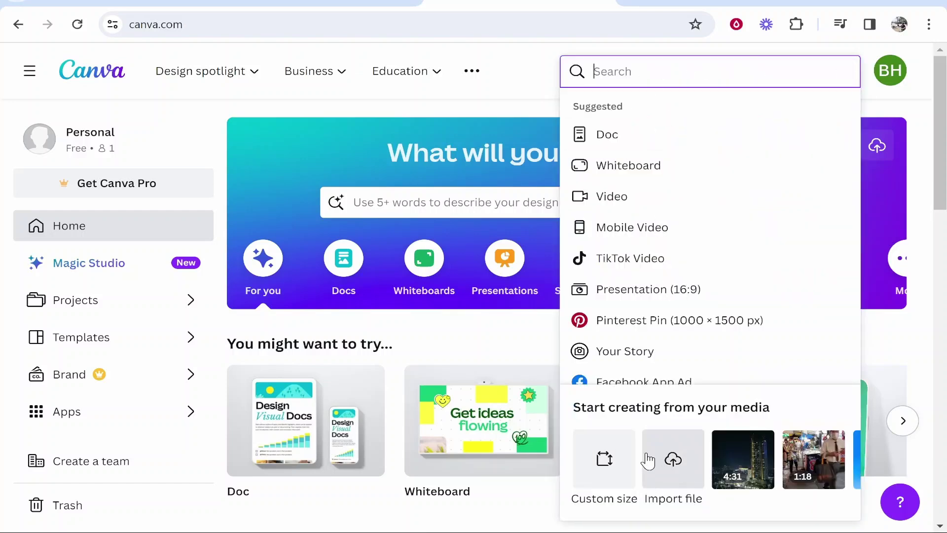
left_click(614, 202)
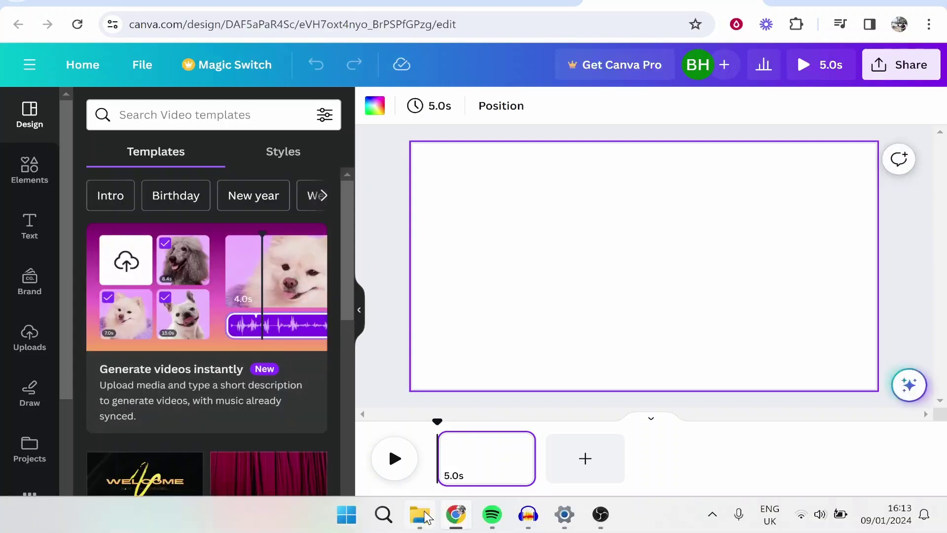
Upload the screen-recording video from File Explorer and place it on the first page.
left_click(420, 526)
left_click_drag(820, 331, 227, 148)
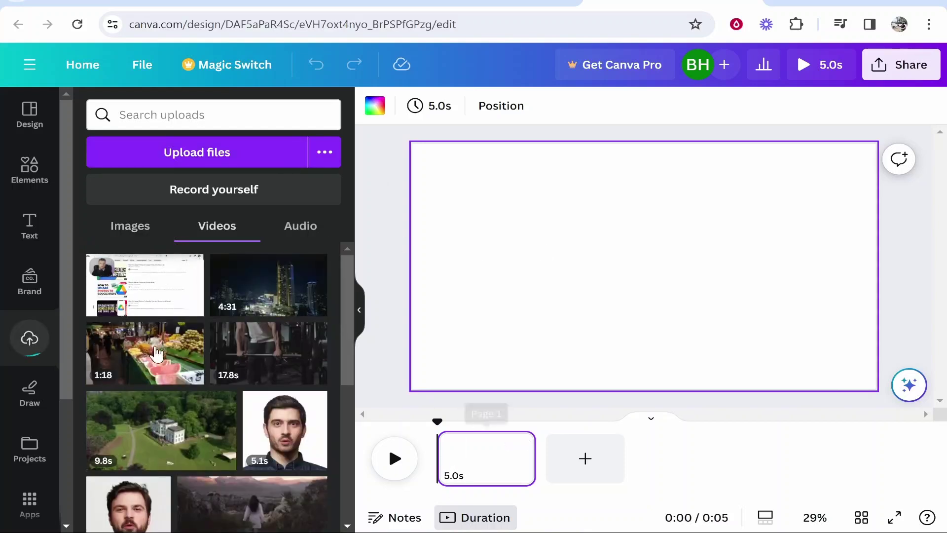
left_click_drag(132, 293, 513, 474)
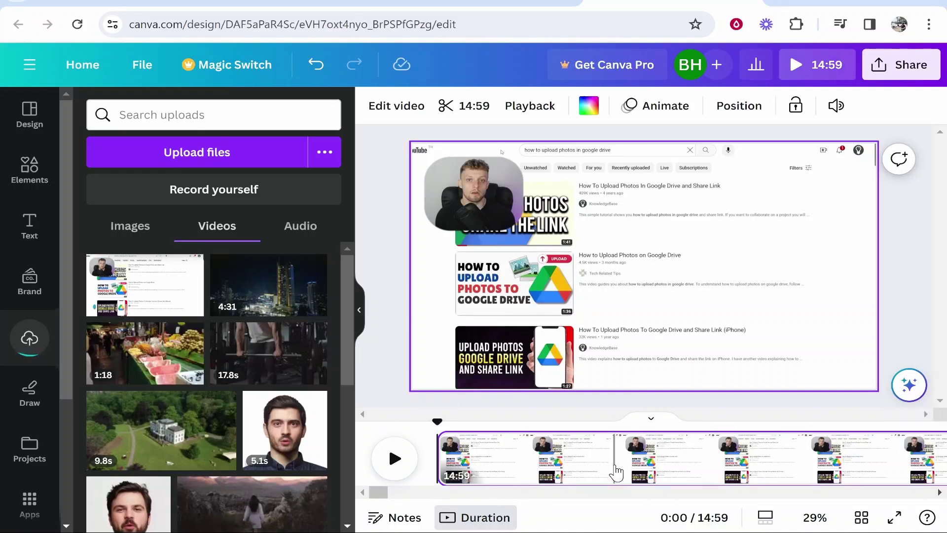
Preview the 14:59 clip, then rewind playback to the start.
left_click(404, 464)
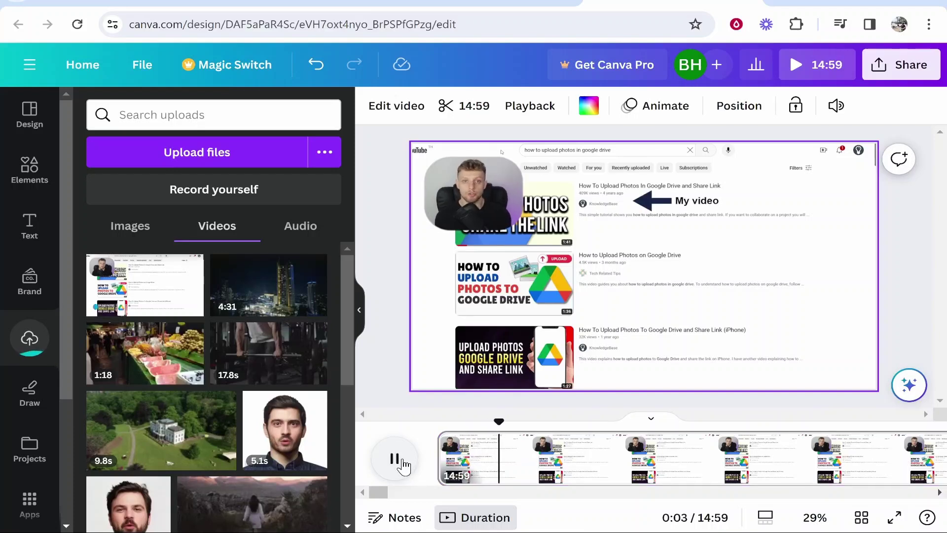
left_click(404, 465)
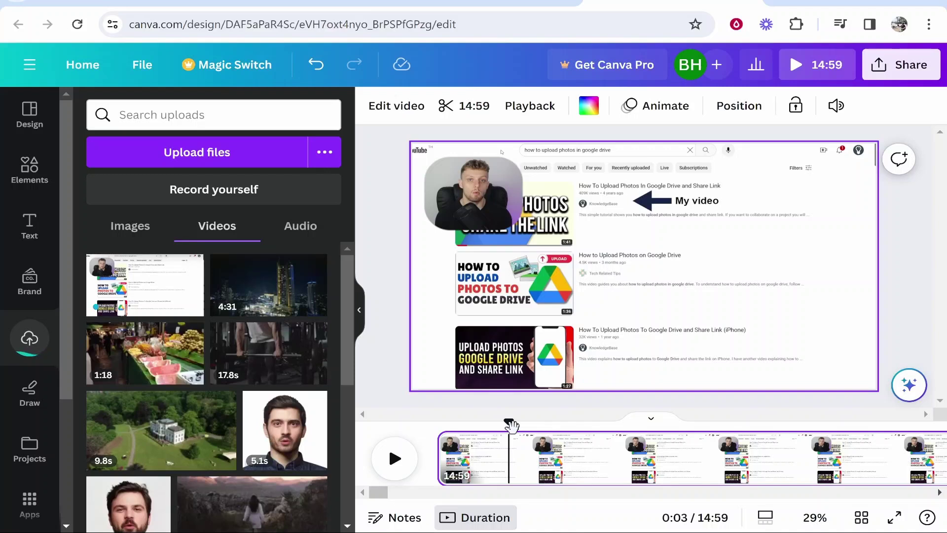
left_click_drag(512, 424, 437, 423)
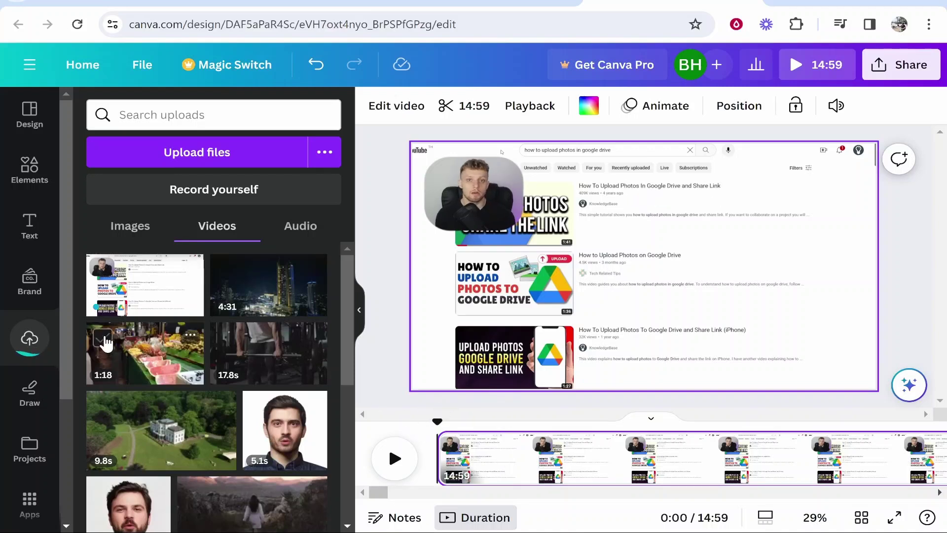
left_click(36, 230)
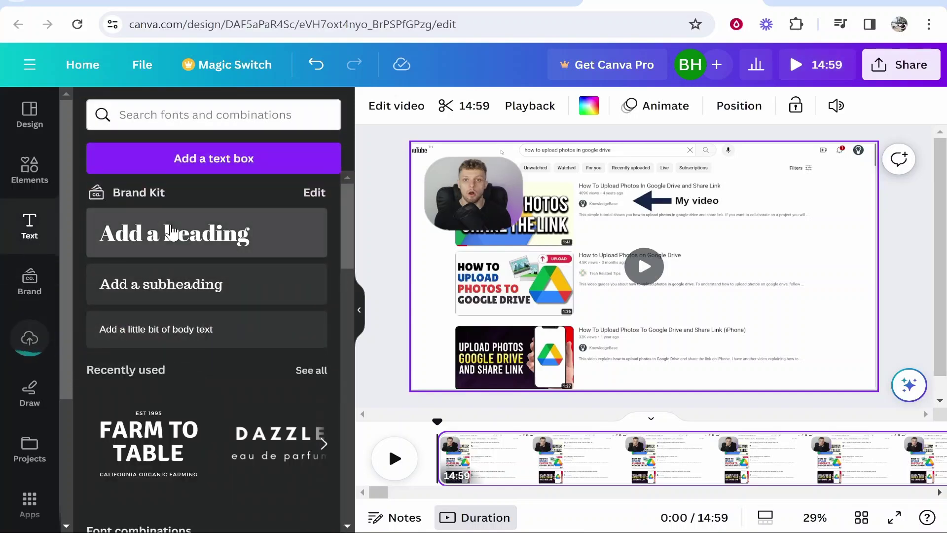
Add a heading text box, clear its placeholder text, and preview the video.
left_click(171, 232)
double_click(648, 272)
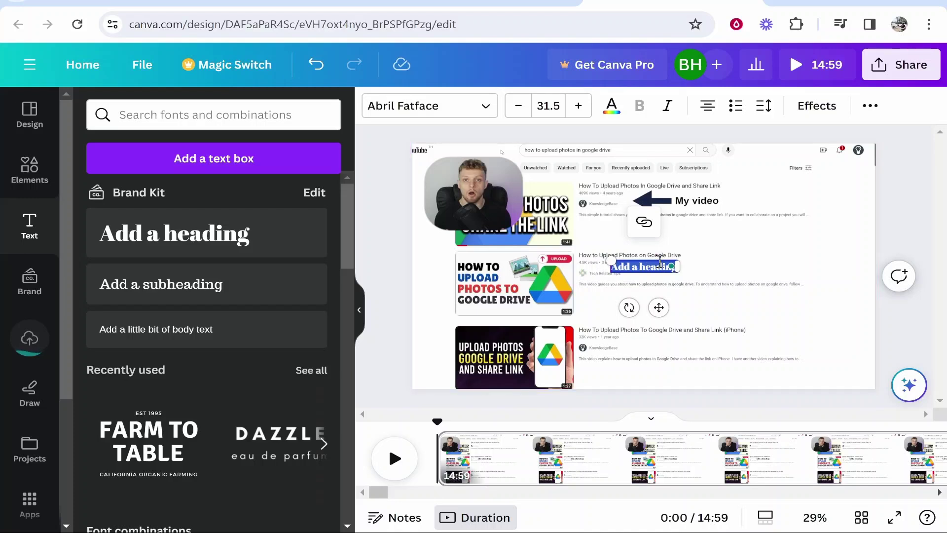
key("BackSpace")
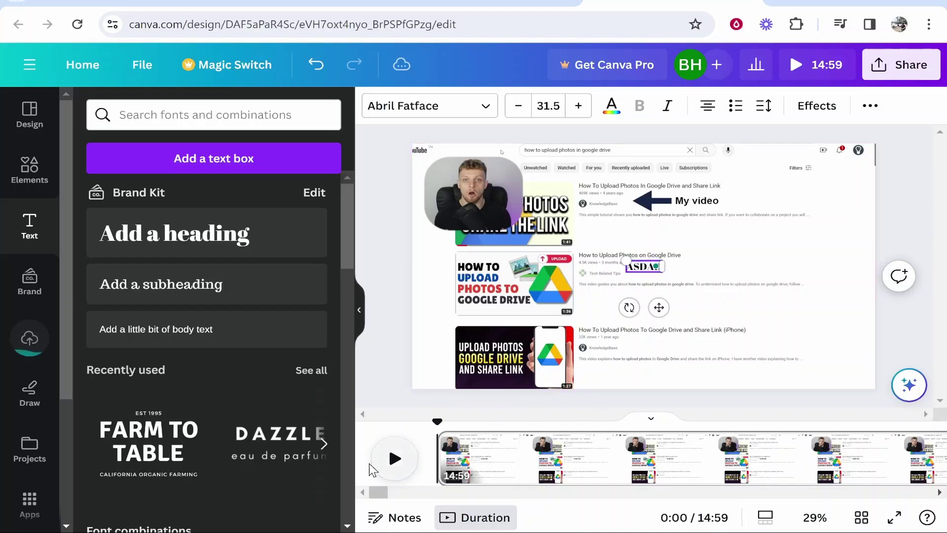
left_click(395, 461)
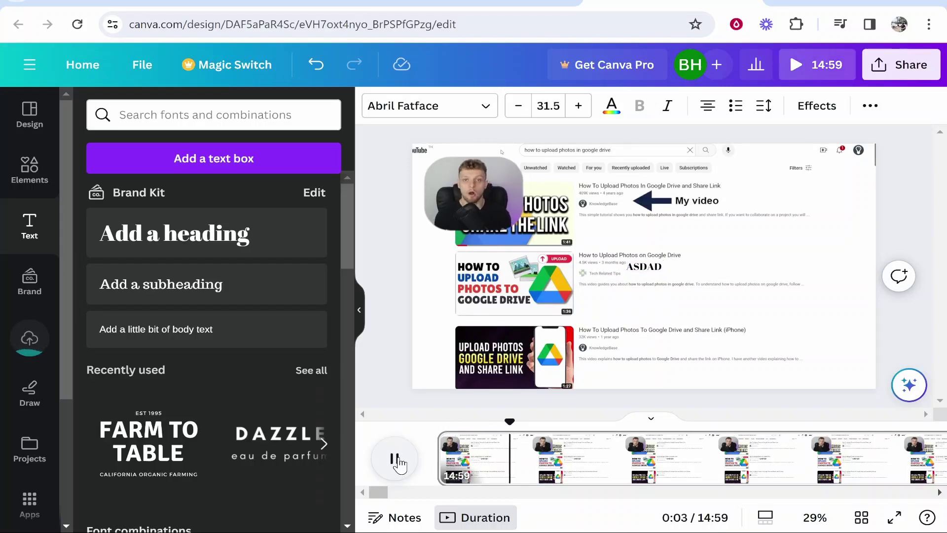
left_click(396, 461)
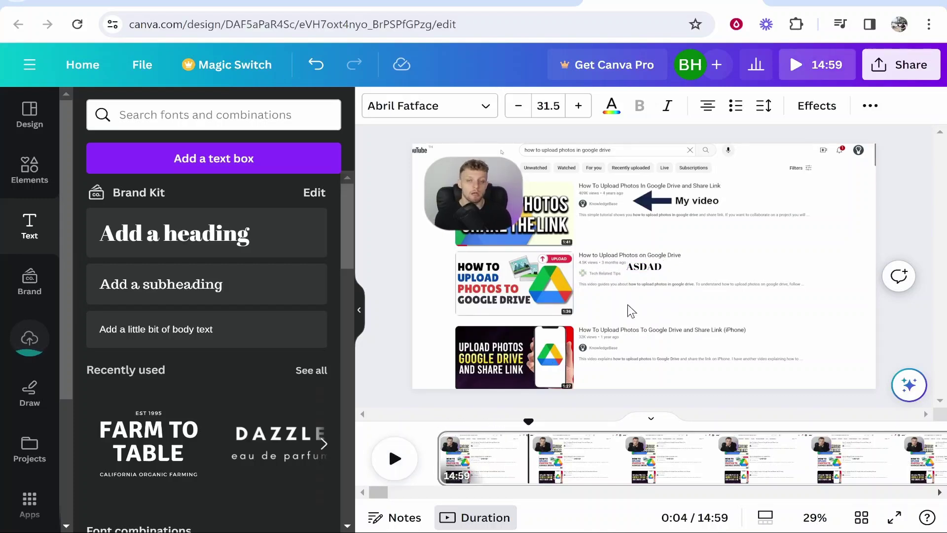
Replace the heading with 'So how long does it take to rank a video on YouTube'.
left_click(654, 272)
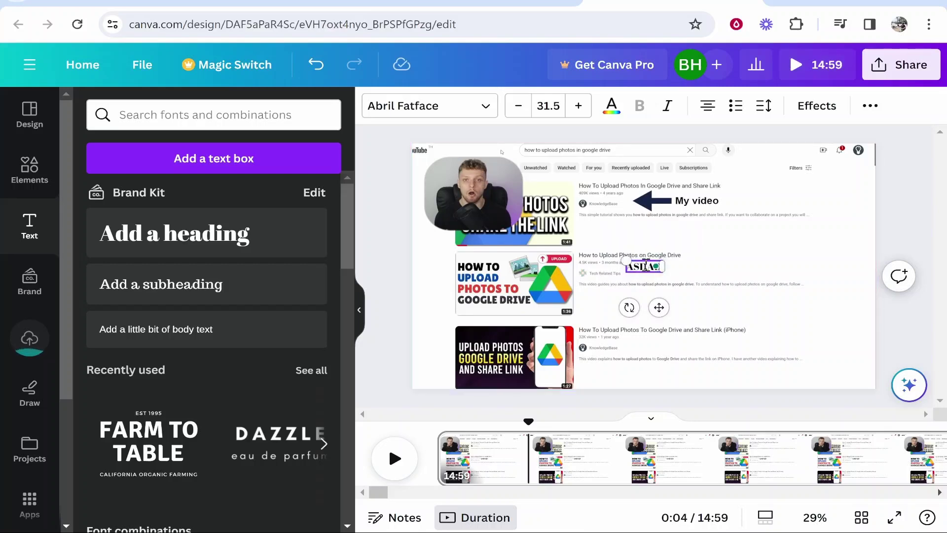
double_click(646, 264)
key("BackSpace")
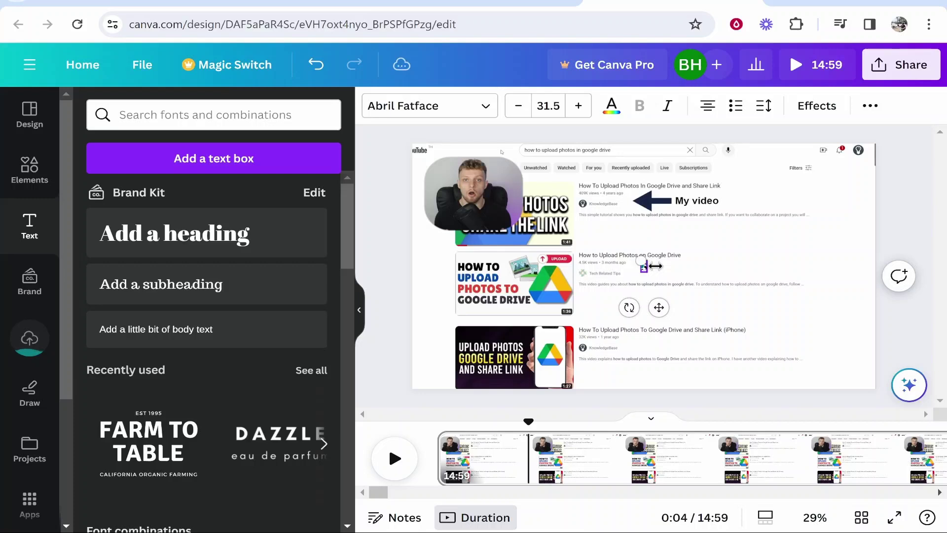
type("So how lo")
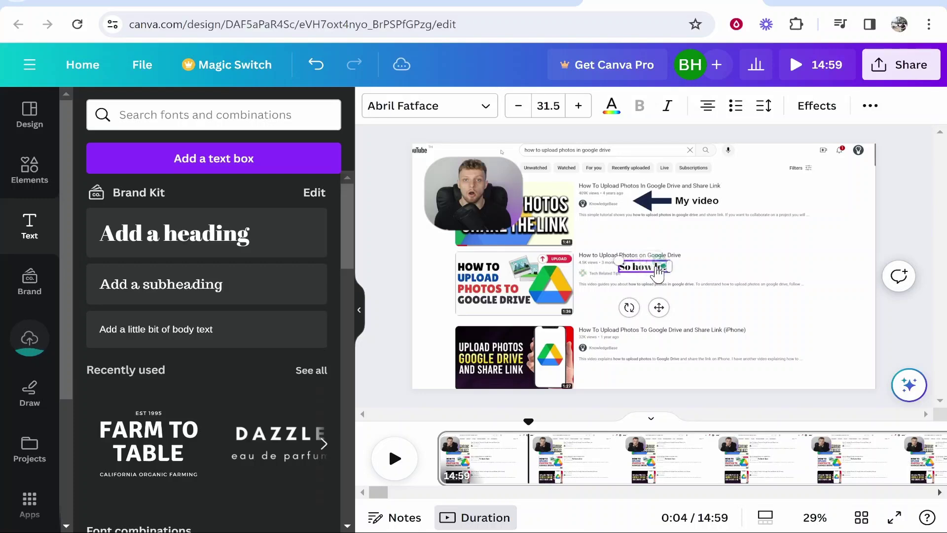
type("ngg does it ta")
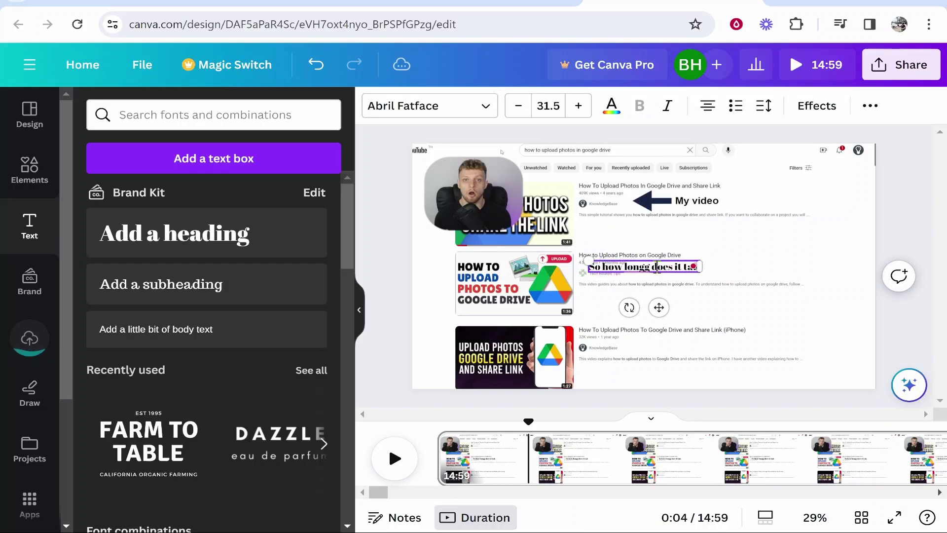
type("ke to rank a video on YouTube")
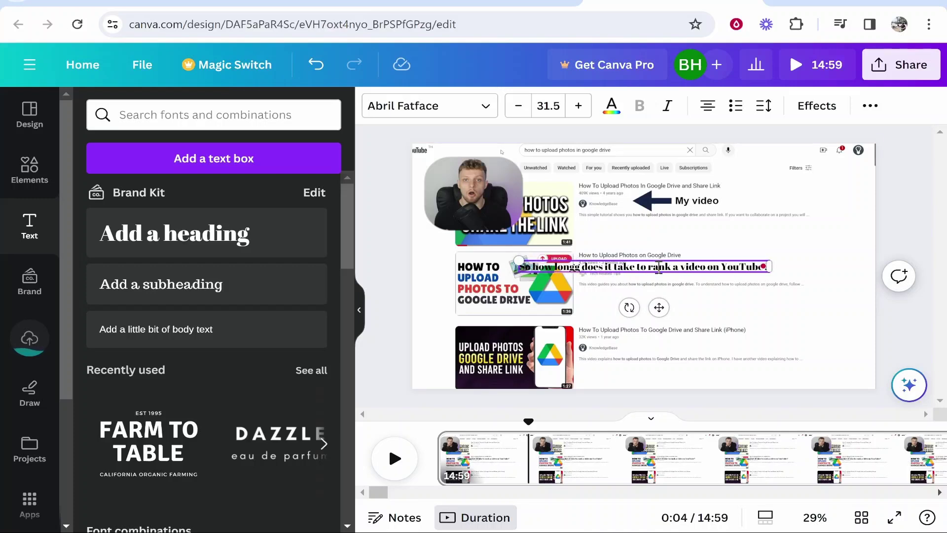
key("ctrl+a")
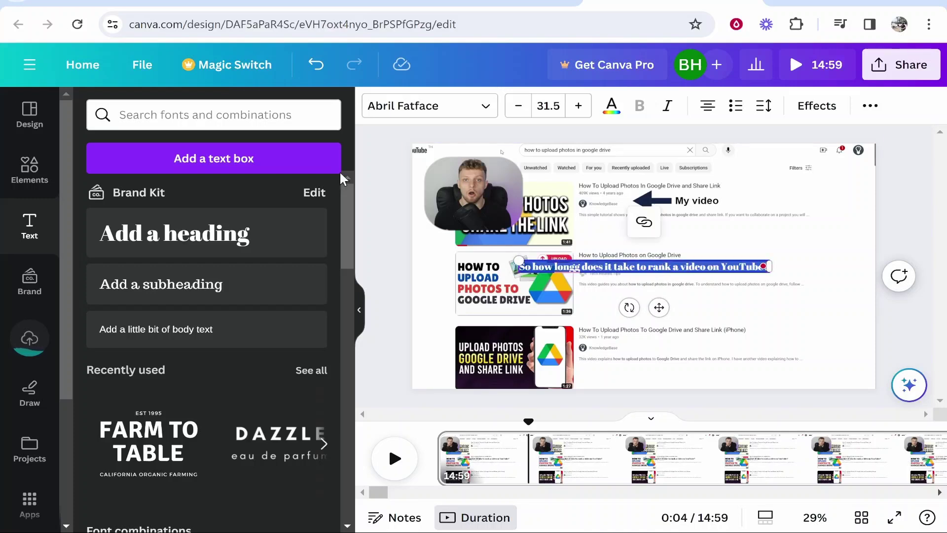
left_click(580, 266)
key("BackSpace")
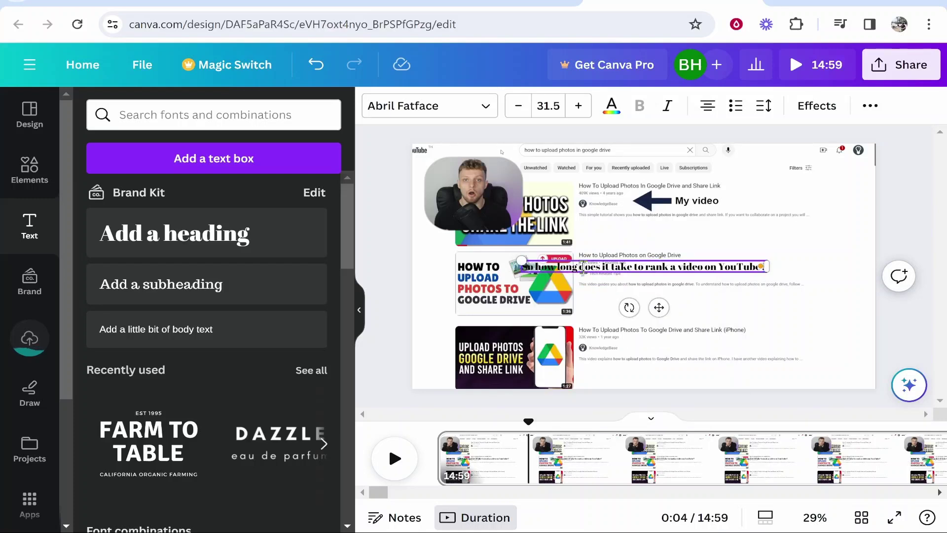
Enlarge the caption's font size to 41.5.
key("ctrl+a")
left_click(578, 105)
left_click(578, 105)
left_click(579, 106)
left_click(578, 106)
left_click(578, 105)
left_click(578, 106)
left_click(579, 105)
left_click(578, 105)
left_click(579, 105)
left_click(578, 105)
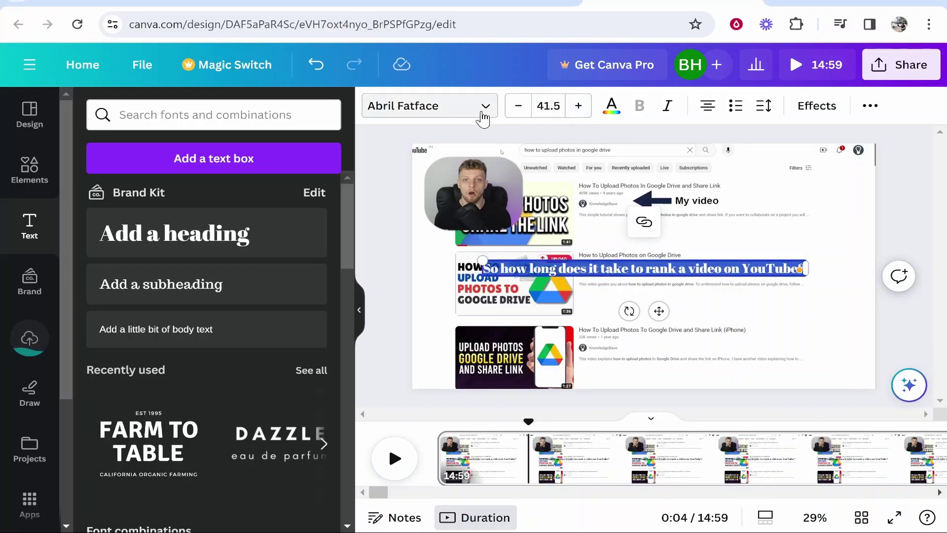
Apply the League Spartan font to the caption.
left_click(482, 116)
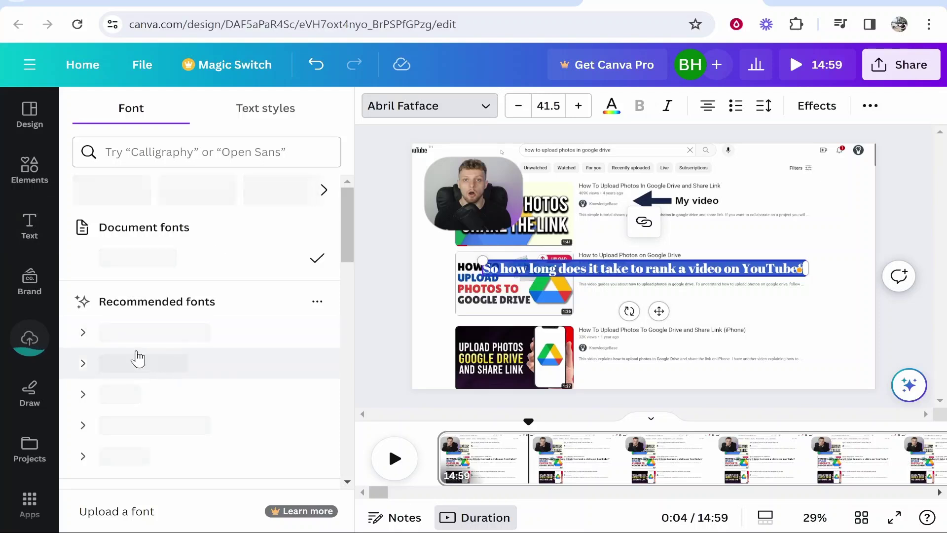
left_click(165, 334)
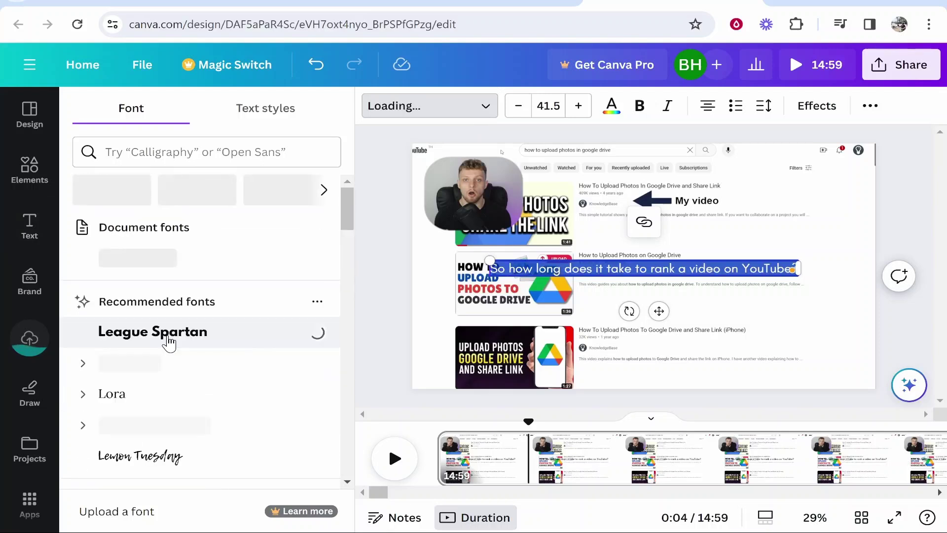
left_click(707, 269)
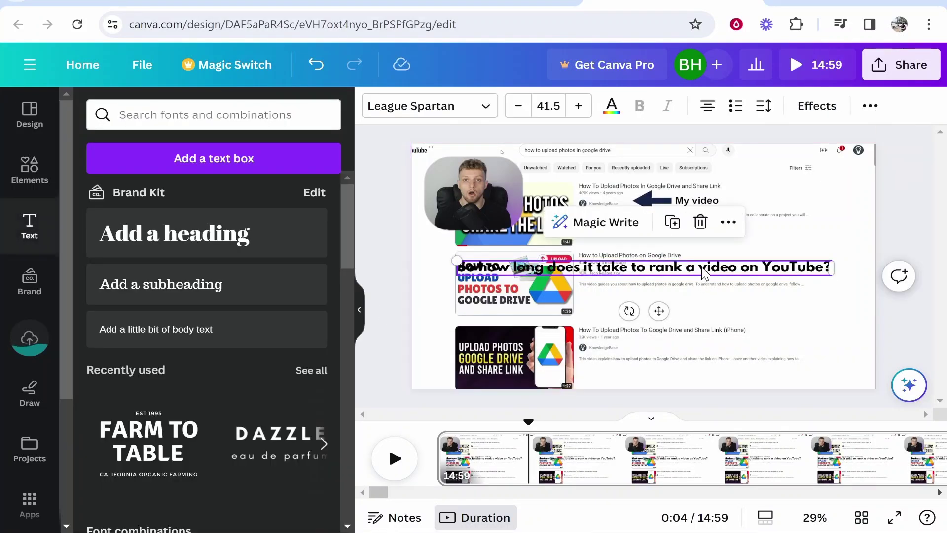
double_click(717, 267)
key("ctrl+a")
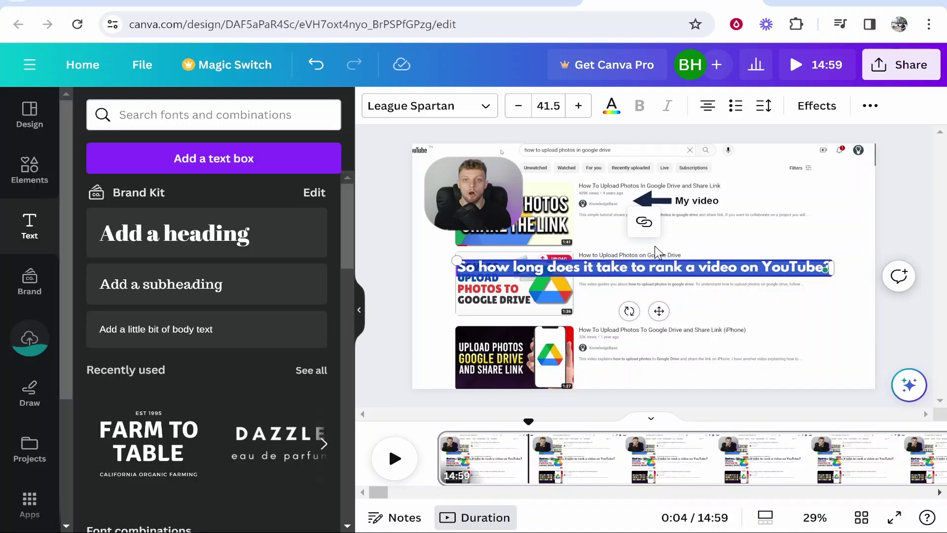
left_click(604, 263)
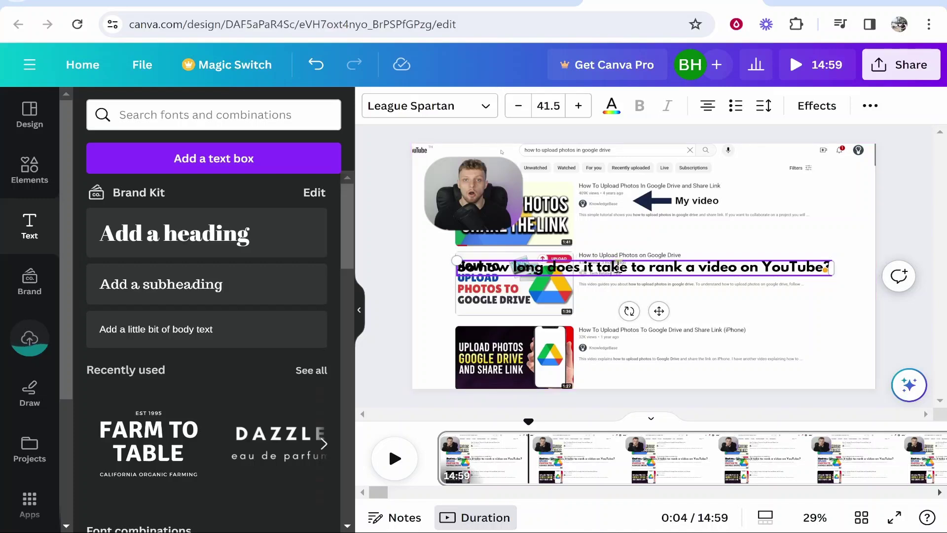
Select the whole caption line and browse its font list and text styles.
triple_click(619, 267)
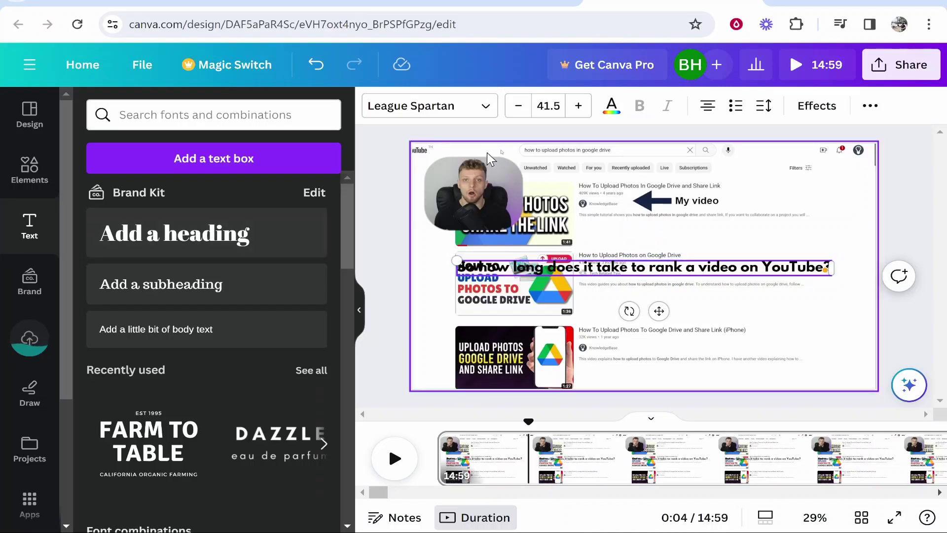
left_click(494, 110)
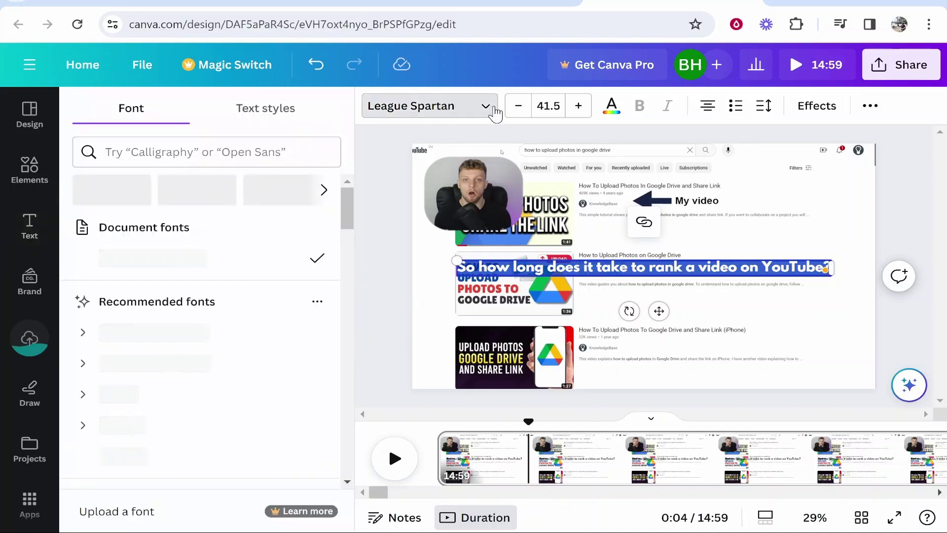
left_click(253, 113)
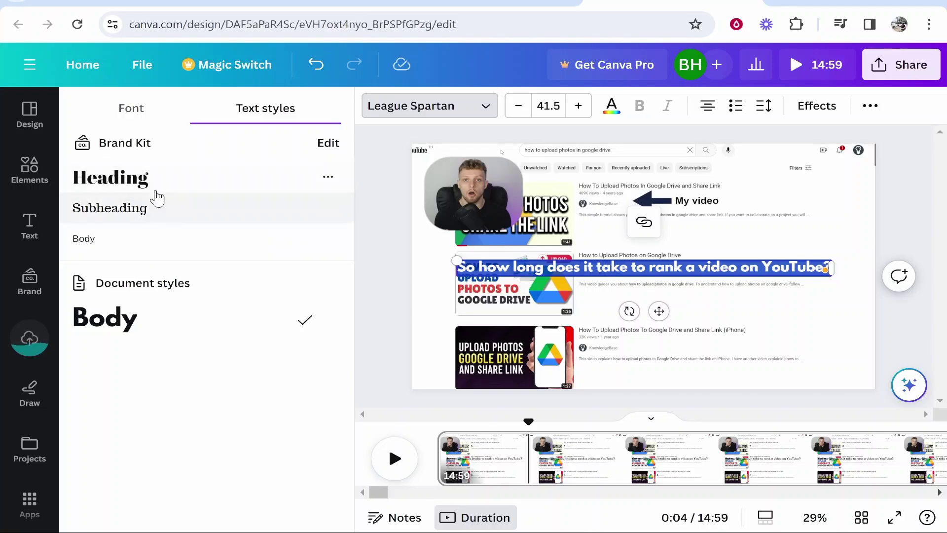
left_click(131, 109)
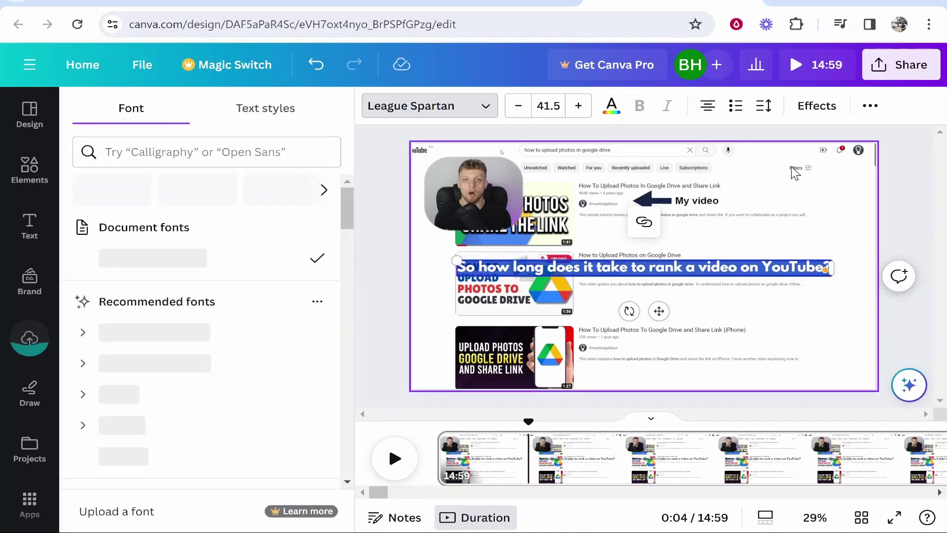
Add a Background effect behind the caption and set its colour to black.
left_click(814, 108)
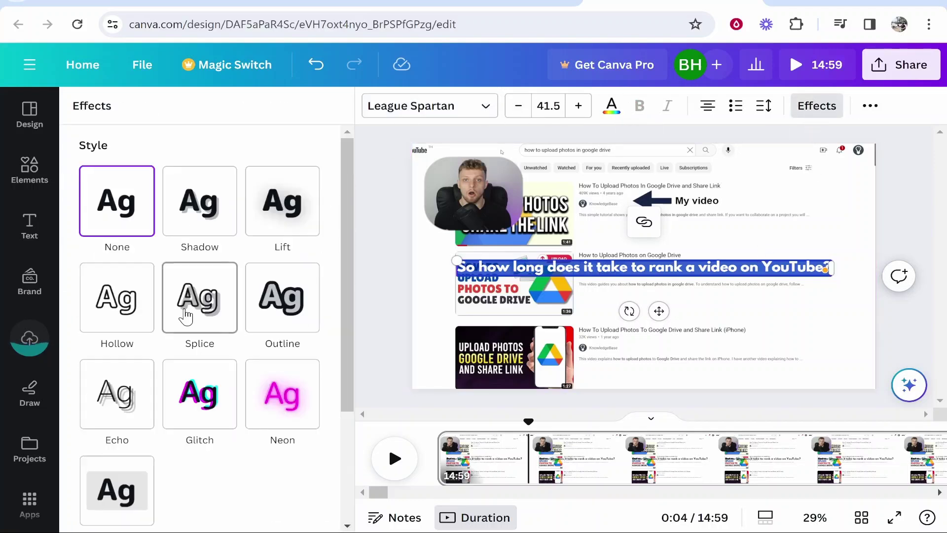
scroll(186, 315, "down", 3)
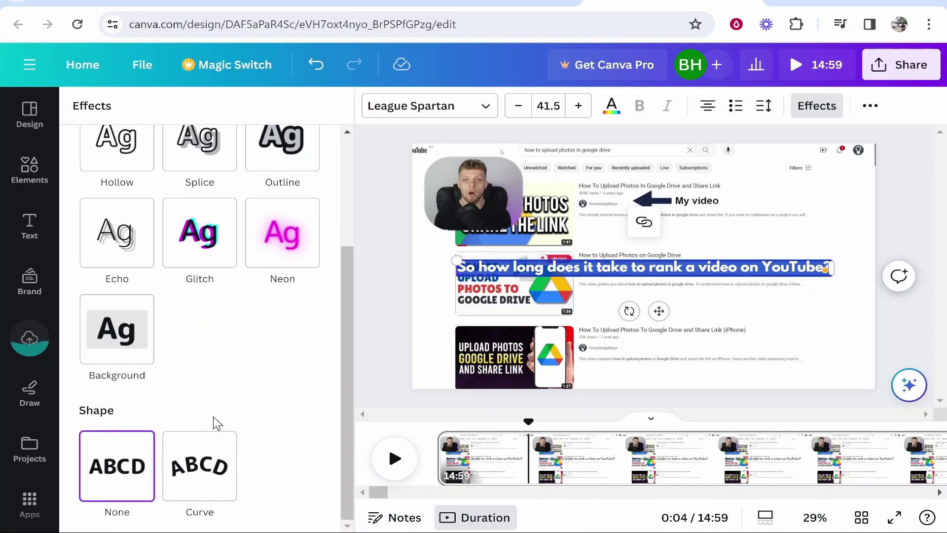
scroll(239, 381, "up", 3)
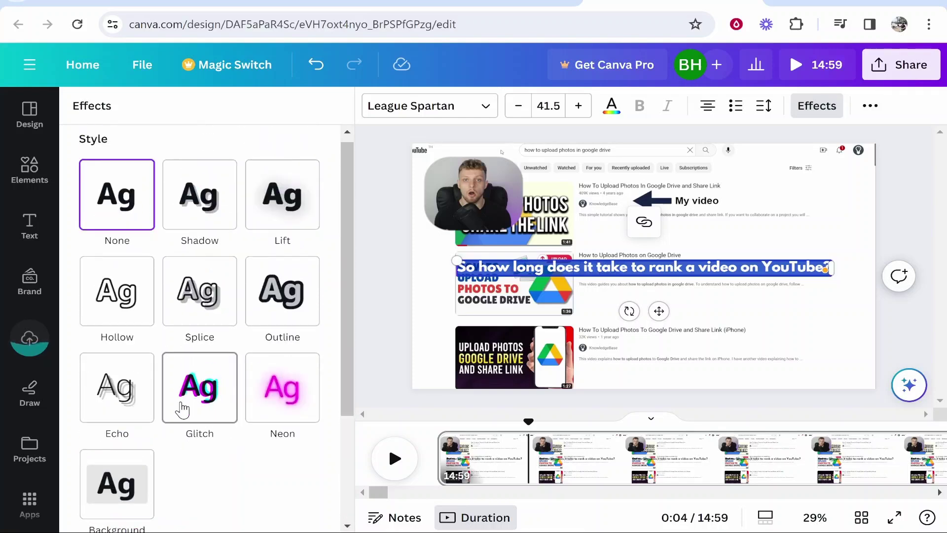
scroll(187, 406, "down", 2)
left_click(118, 412)
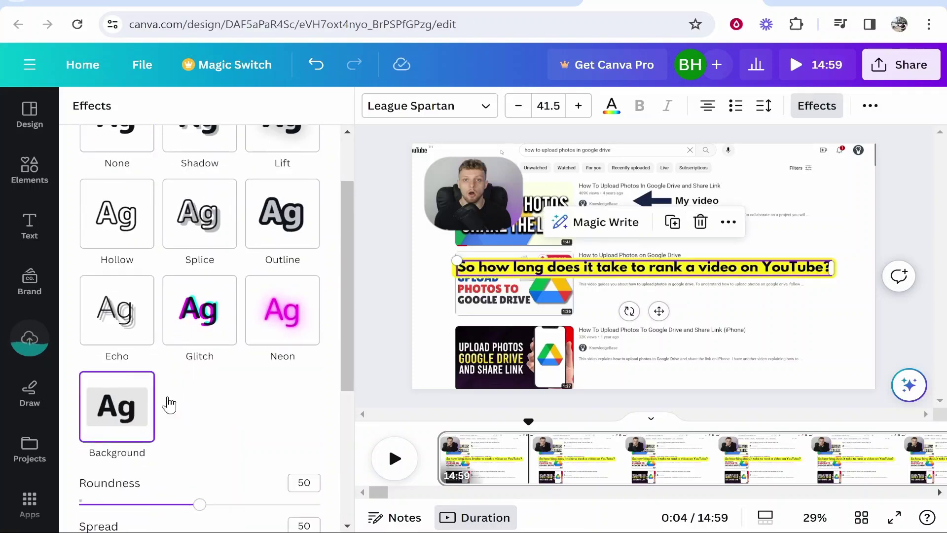
scroll(188, 390, "down", 3)
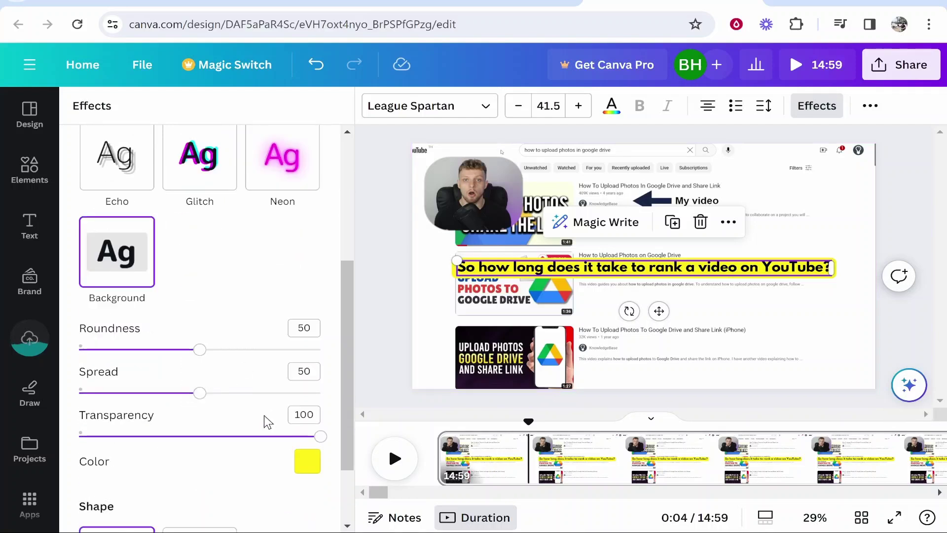
left_click(299, 461)
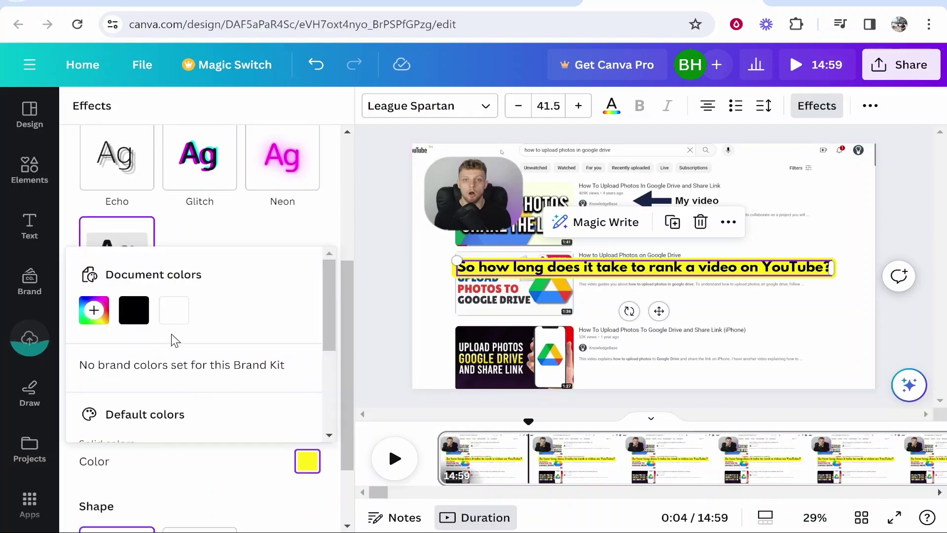
left_click(136, 323)
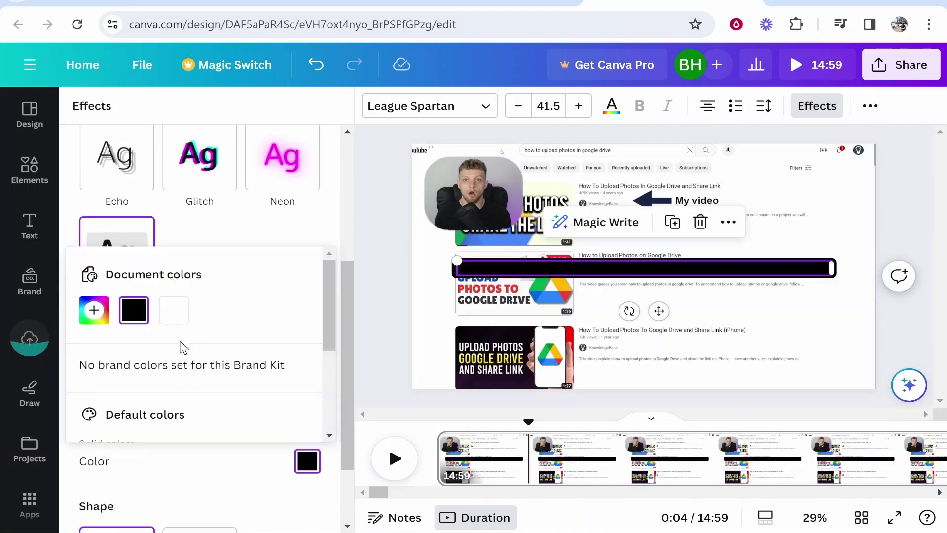
left_click(285, 242)
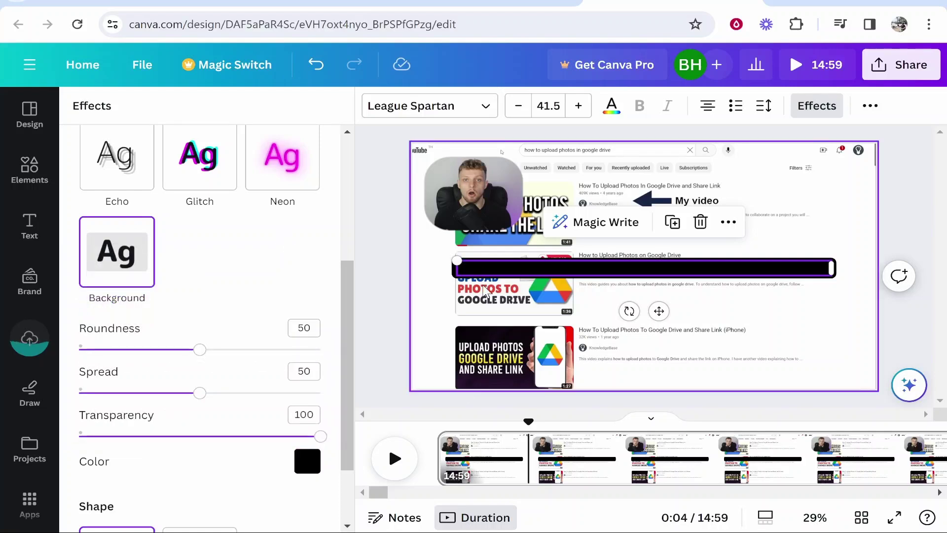
Make the caption text white.
left_click(611, 106)
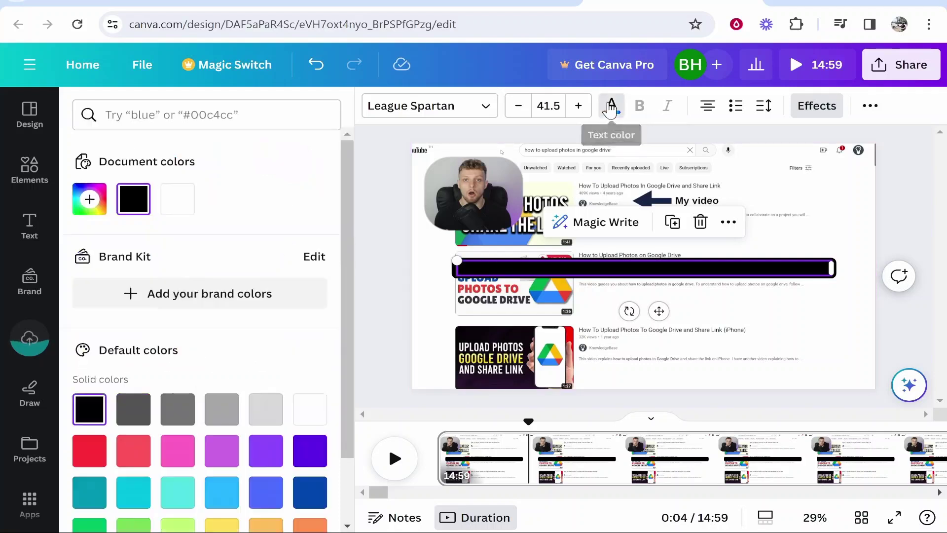
left_click(186, 204)
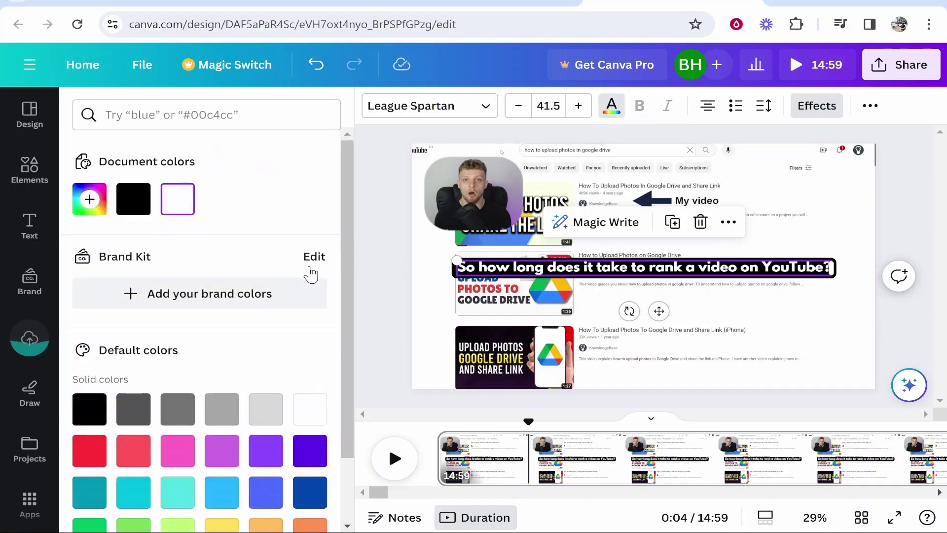
left_click(620, 267)
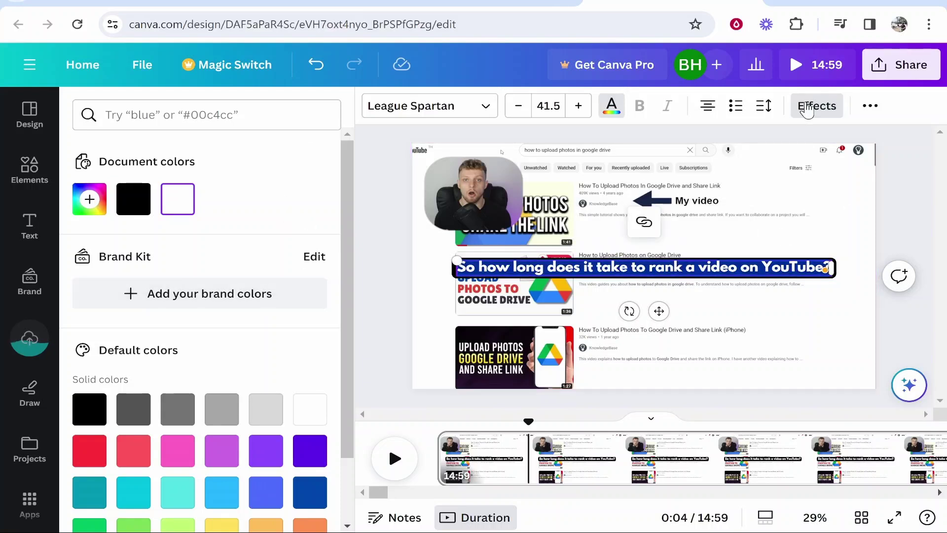
Raise the caption background's roundness and widen its spread to 66.
left_click(817, 106)
scroll(239, 326, "down", 5)
left_click_drag(212, 288, 233, 280)
left_click_drag(198, 325, 232, 325)
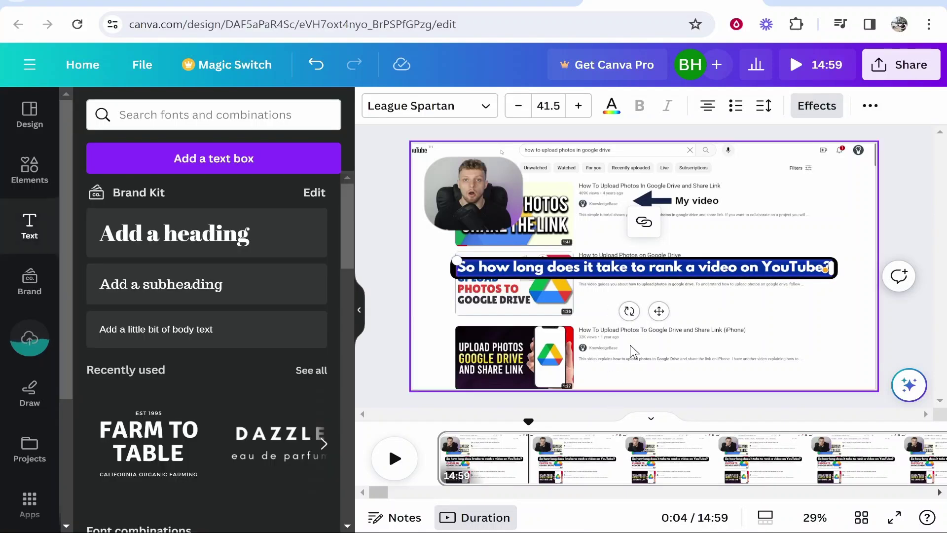
Move the caption lower on the page, centred, and preview from 0:00 to 0:03.
left_click(612, 383)
left_click_drag(770, 267, 768, 340)
left_click_drag(529, 421, 387, 418)
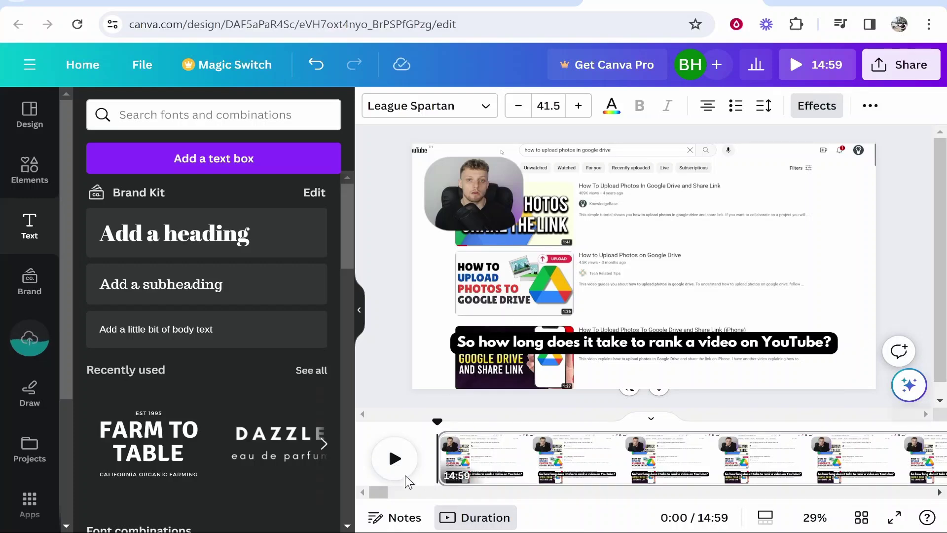
left_click(409, 460)
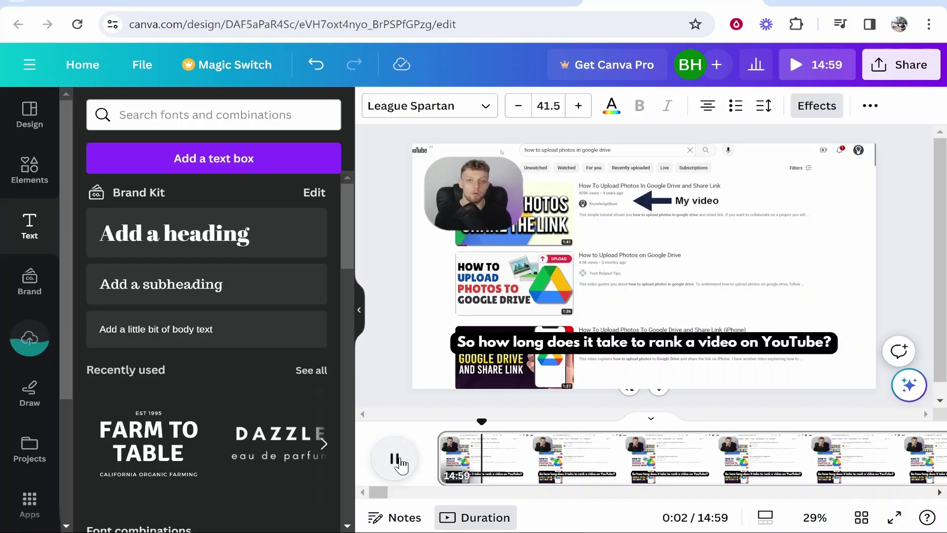
left_click(401, 463)
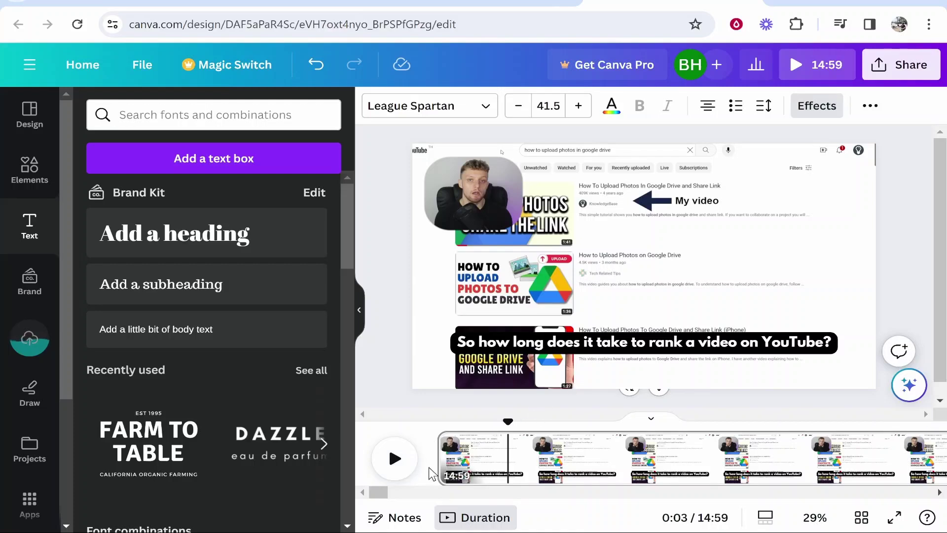
Split the page at 3.5s and play from 0:03 to check the split.
right_click(512, 461)
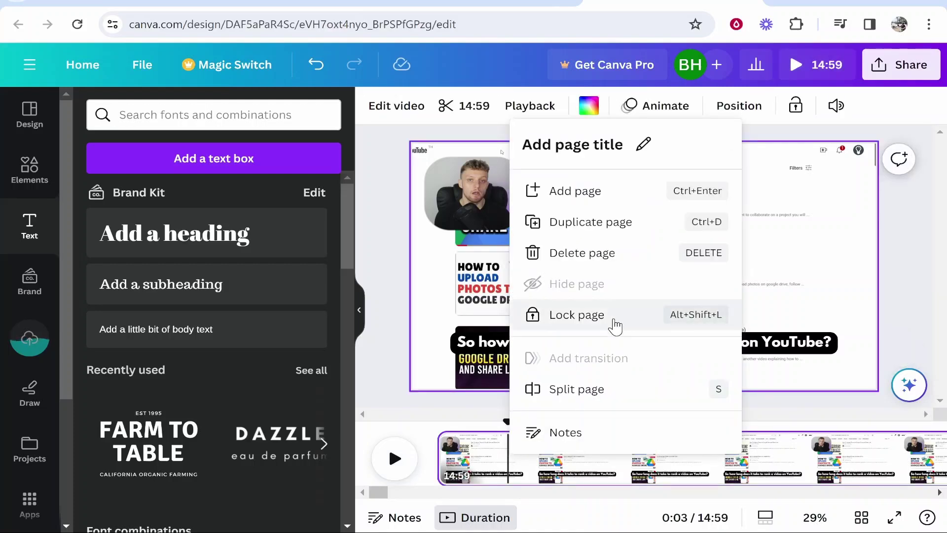
left_click(581, 389)
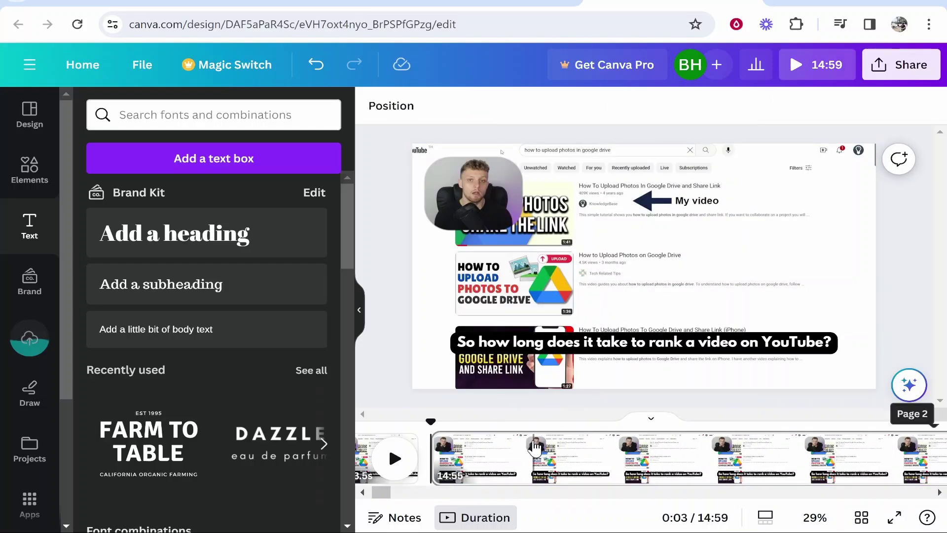
left_click(505, 452)
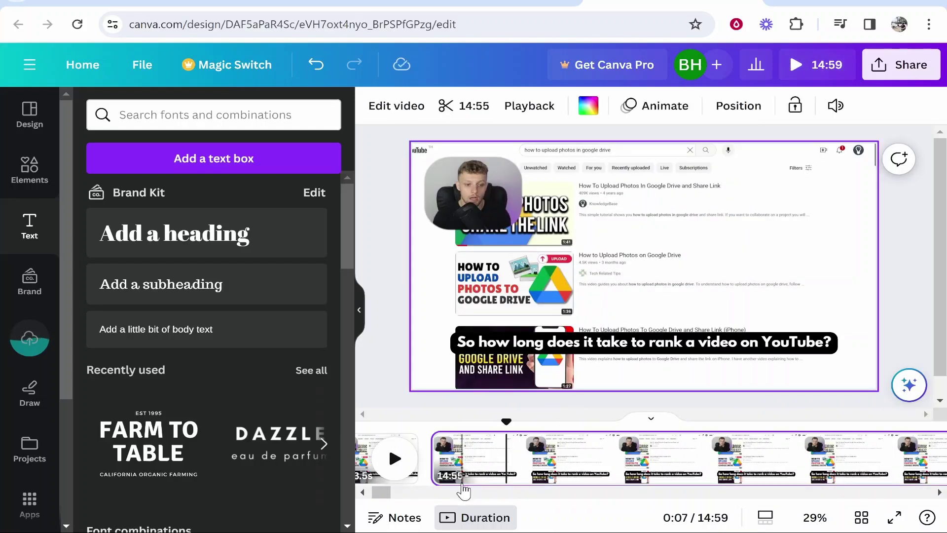
mouse_move(502, 422)
left_mouse_down()
mouse_move(480, 422)
mouse_move(519, 427)
left_mouse_up()
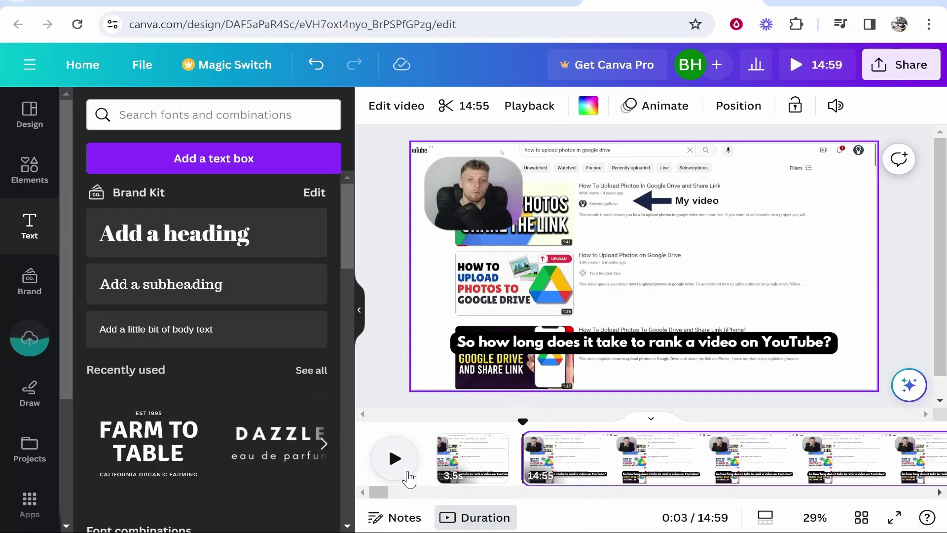
left_click(395, 459)
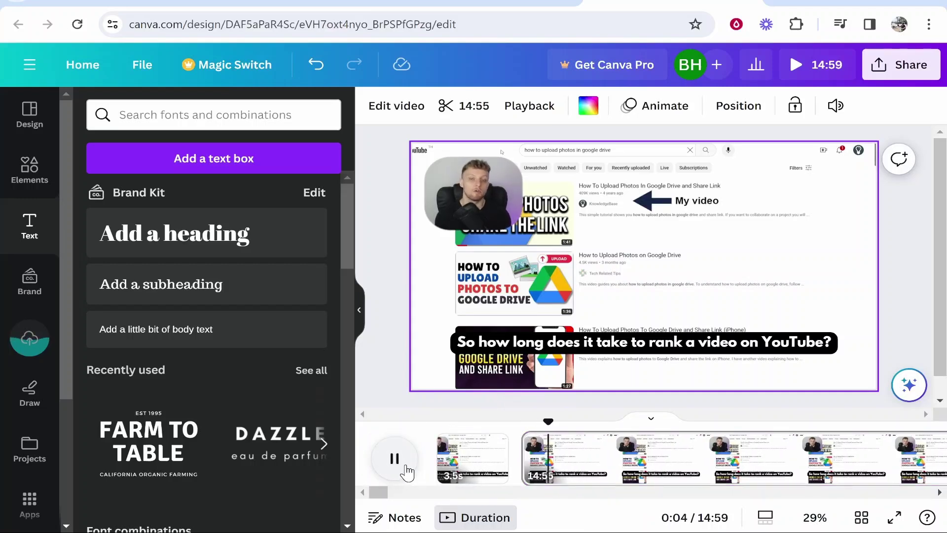
left_click(405, 469)
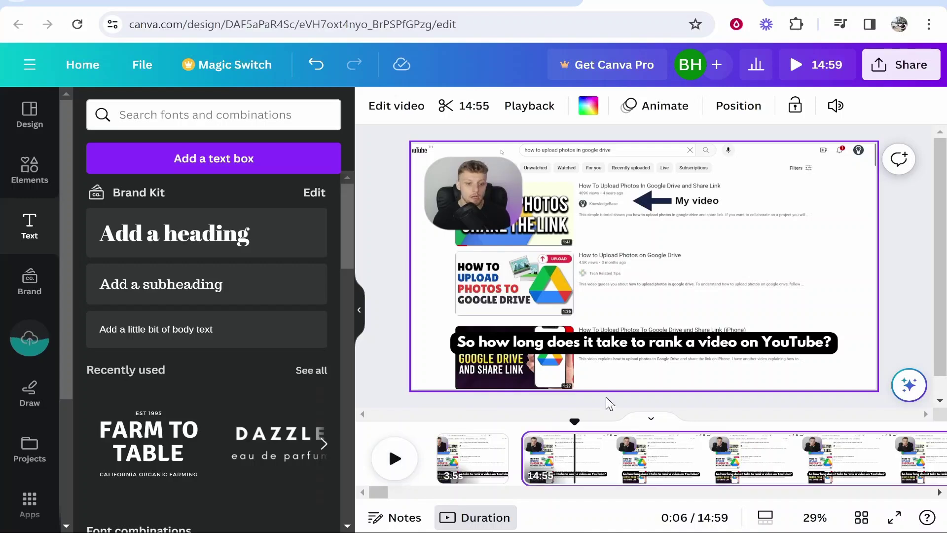
Change the second page's caption to 'Now in this video, Im gonna give you my experiences'.
left_click(625, 341)
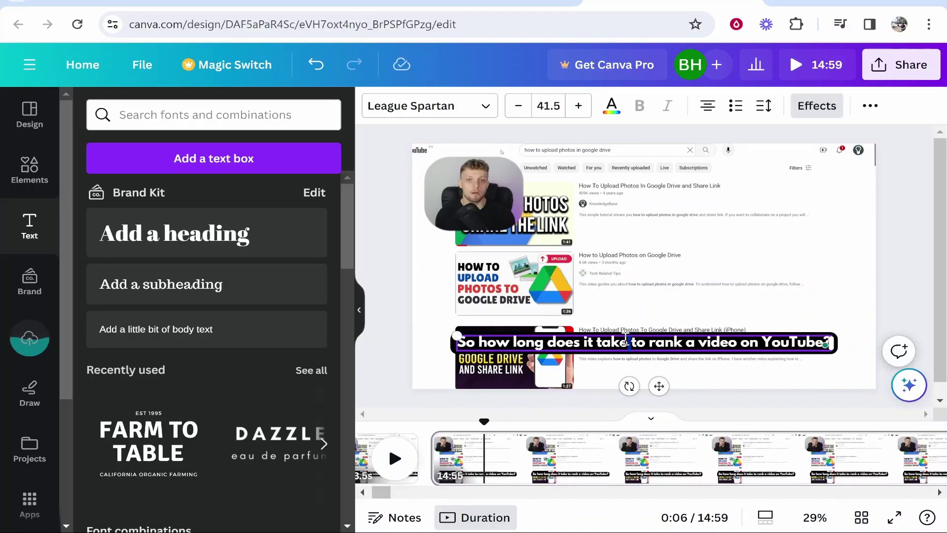
key("ctrl+a")
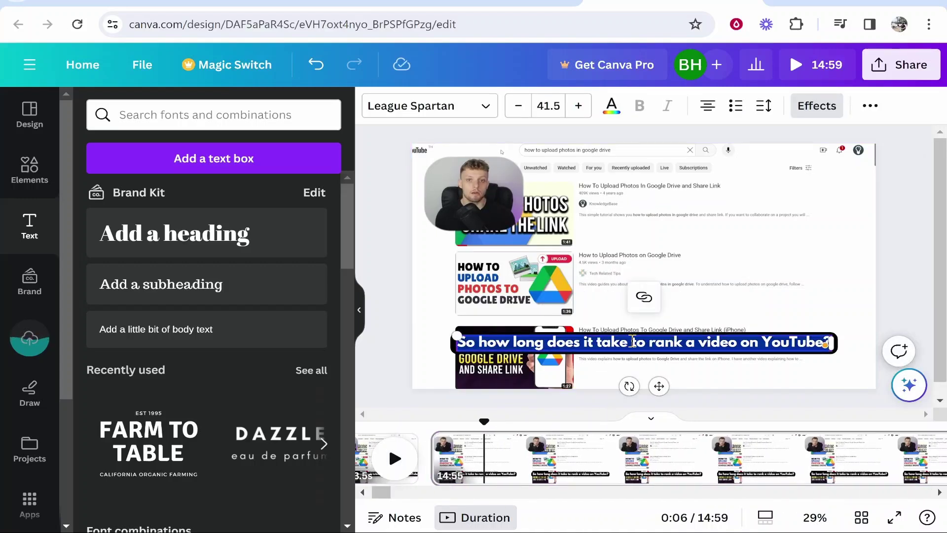
type("Now")
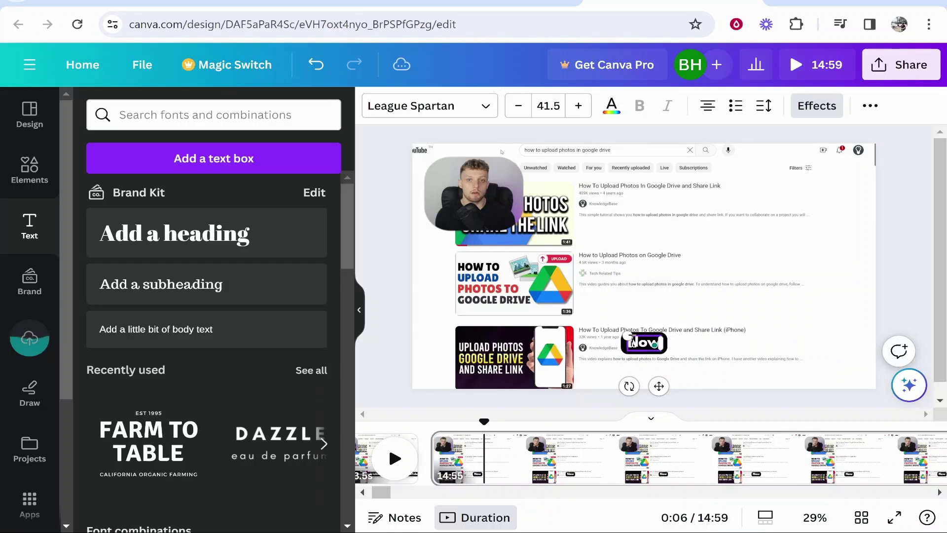
type(" in this video,")
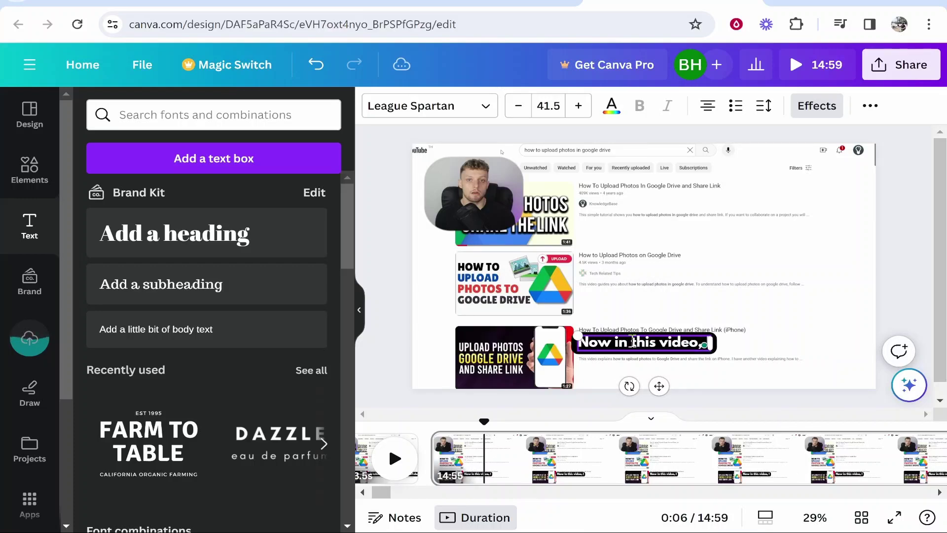
type(" Im gonna give yo")
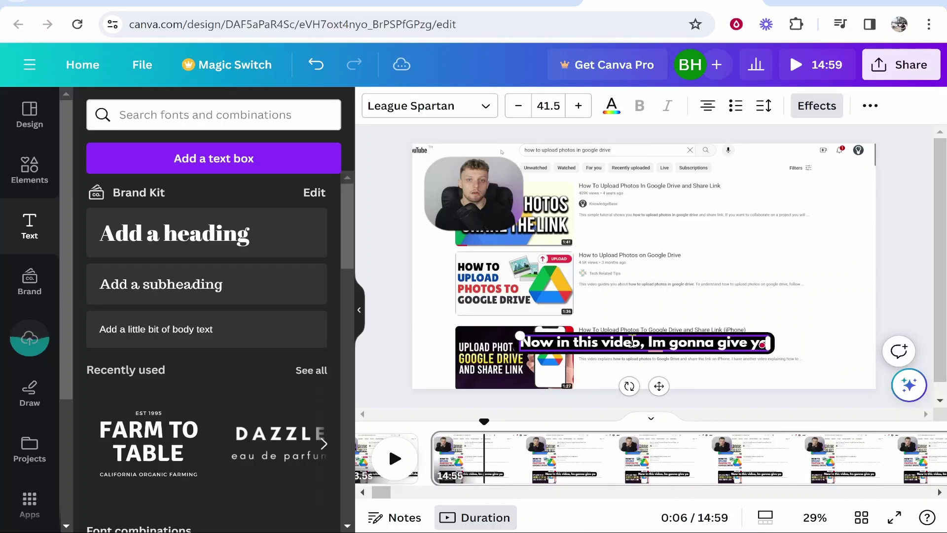
type("u my experience")
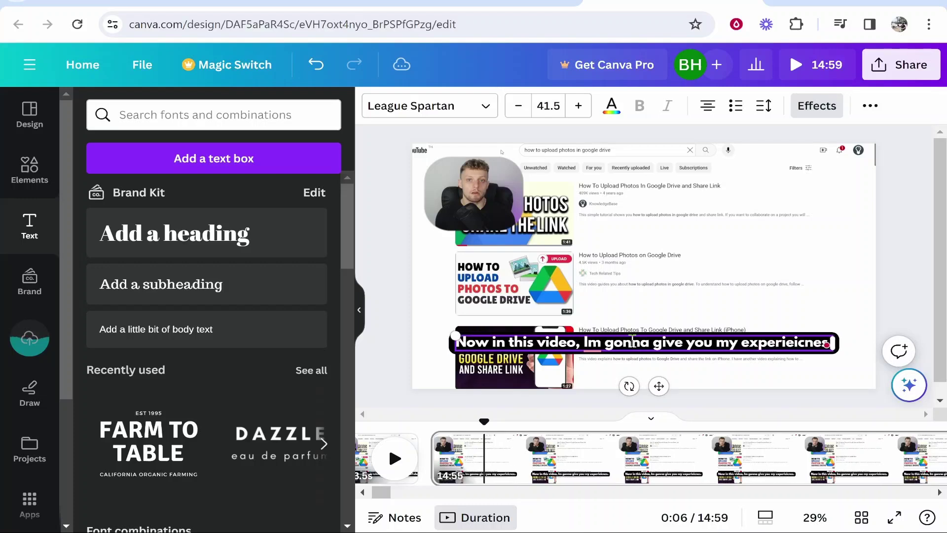
type("s")
left_click(535, 261)
left_click_drag(485, 419, 438, 421)
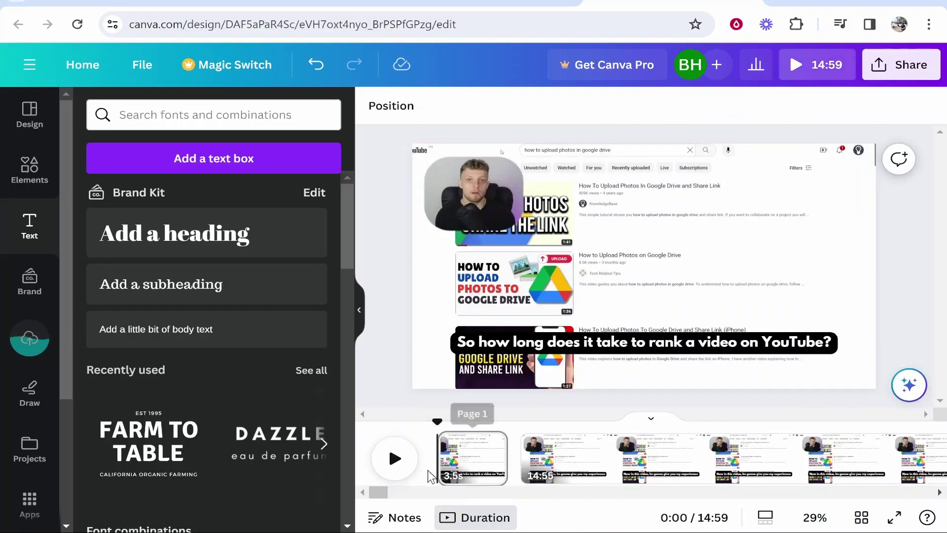
Play to 0:06 and split the page there.
left_click(398, 459)
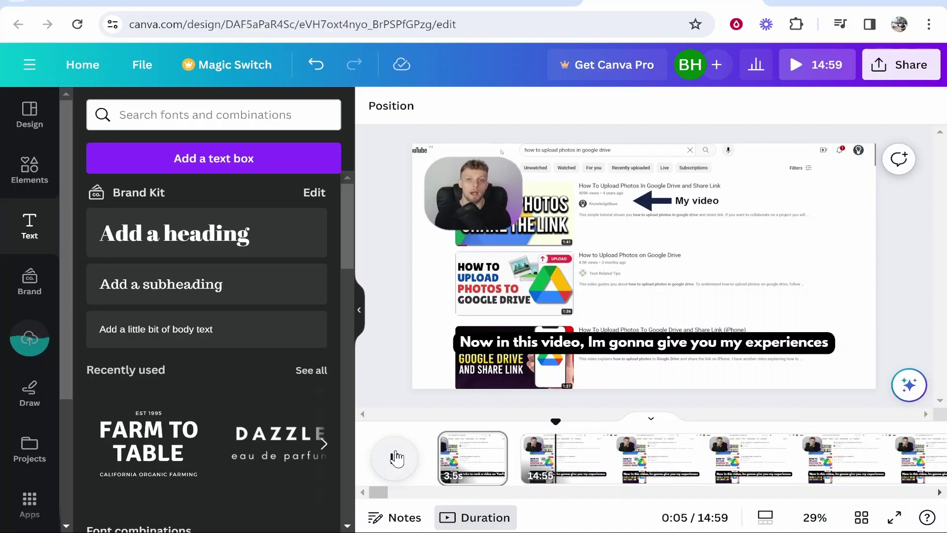
left_click(396, 459)
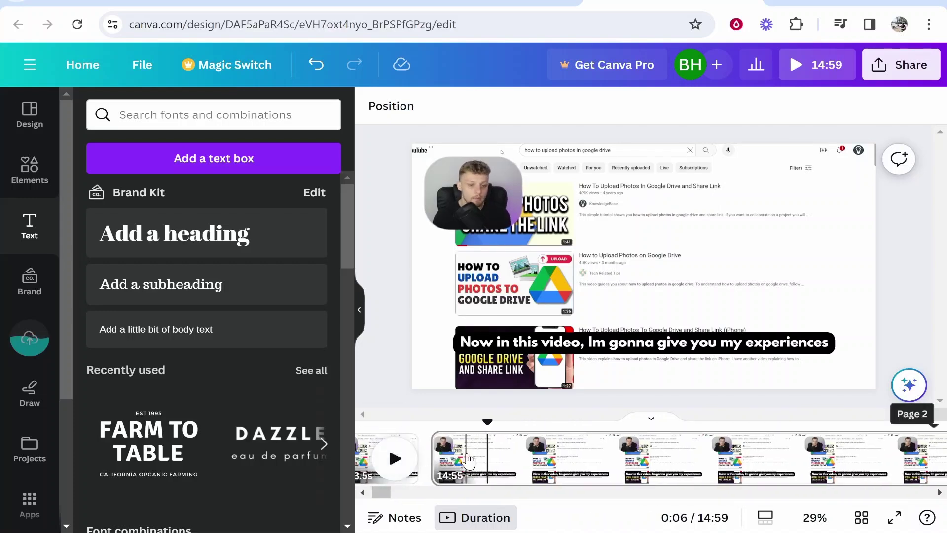
right_click(493, 459)
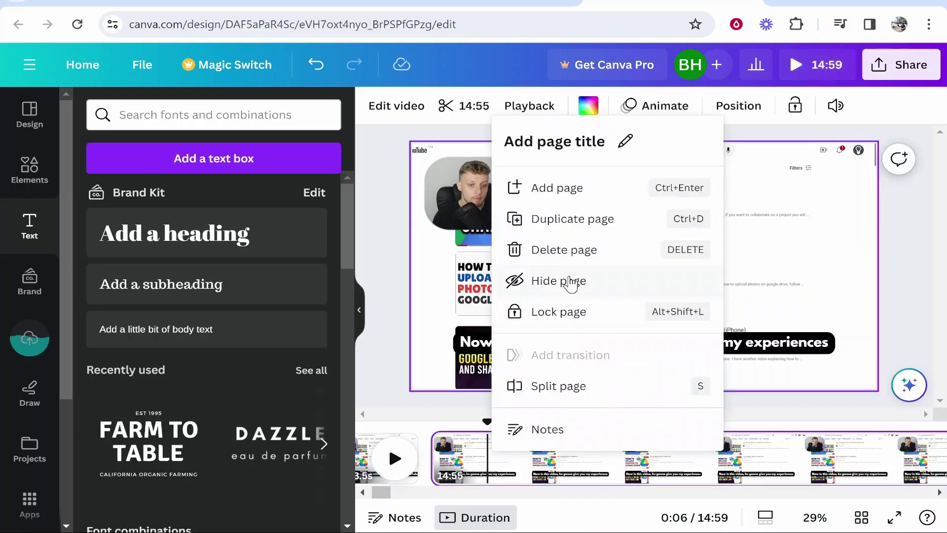
left_click(567, 385)
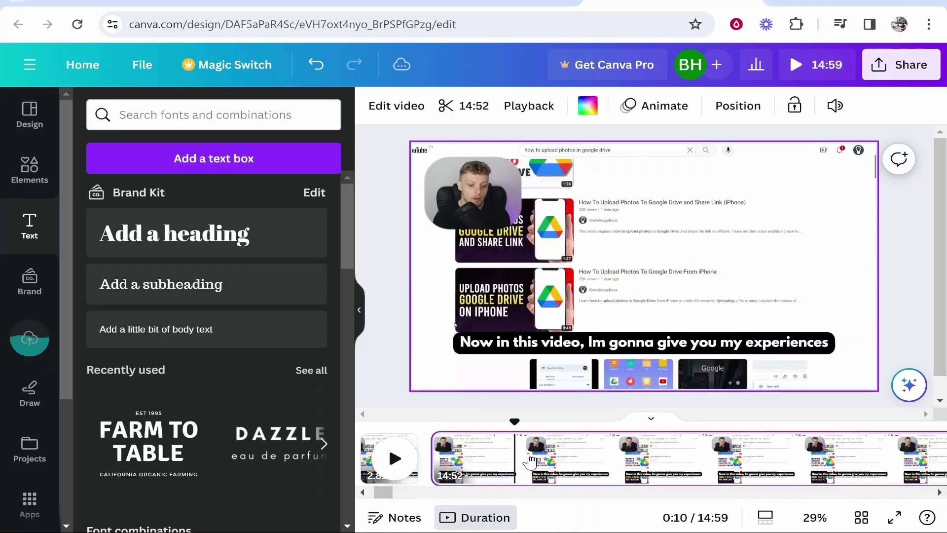
Paste 'Because here you can see I've got not 1, not 1, but 3 videos' as the new caption.
left_click(557, 347)
scroll(471, 412, "left", 3)
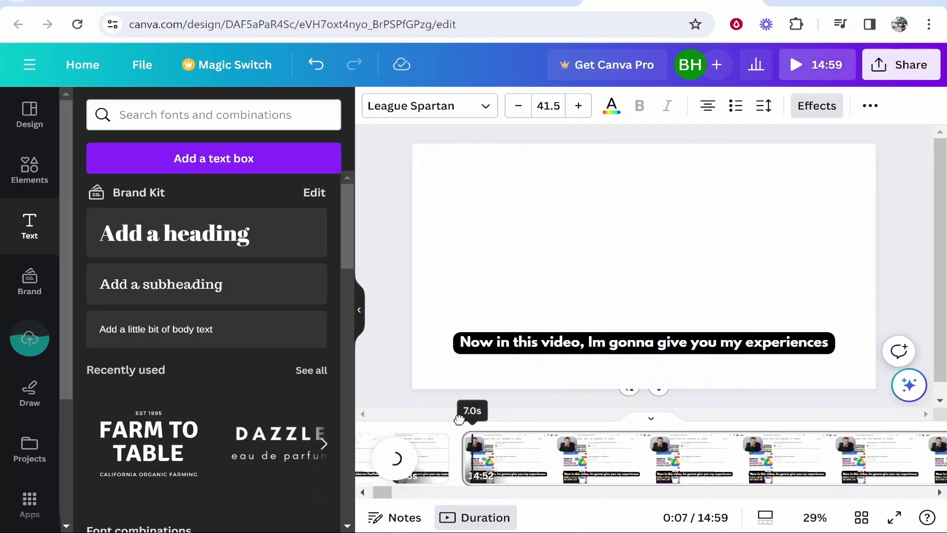
key("space")
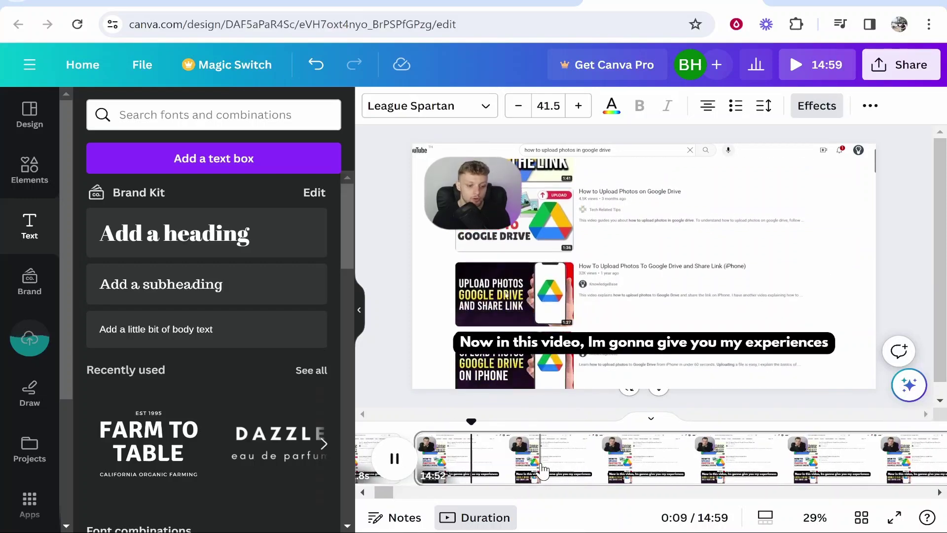
left_click(554, 344)
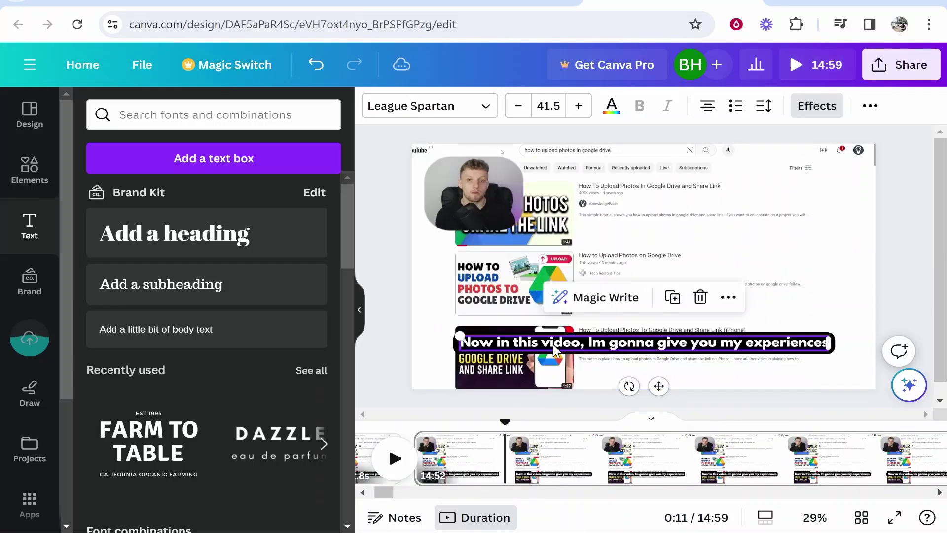
left_click(556, 345)
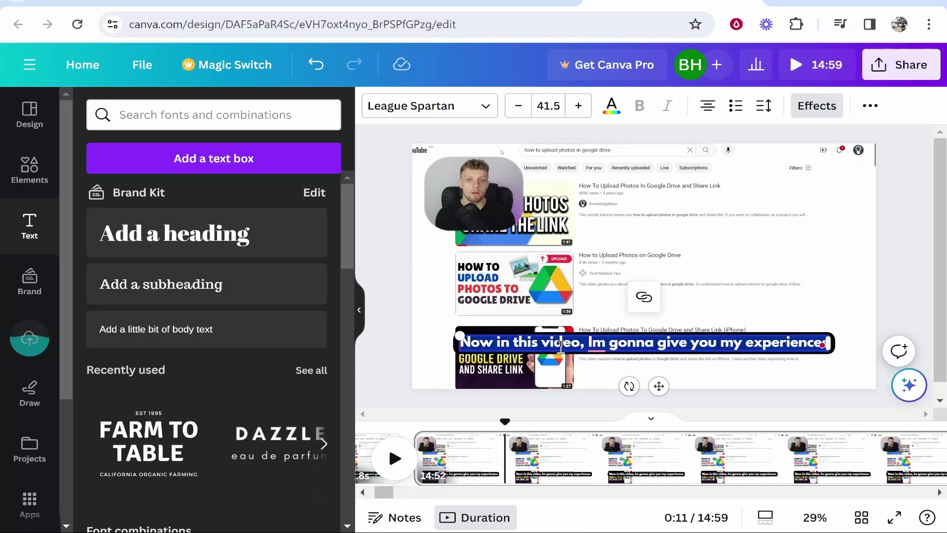
type("Because here you can see I’ve got not 1, not 1, but 3 videos")
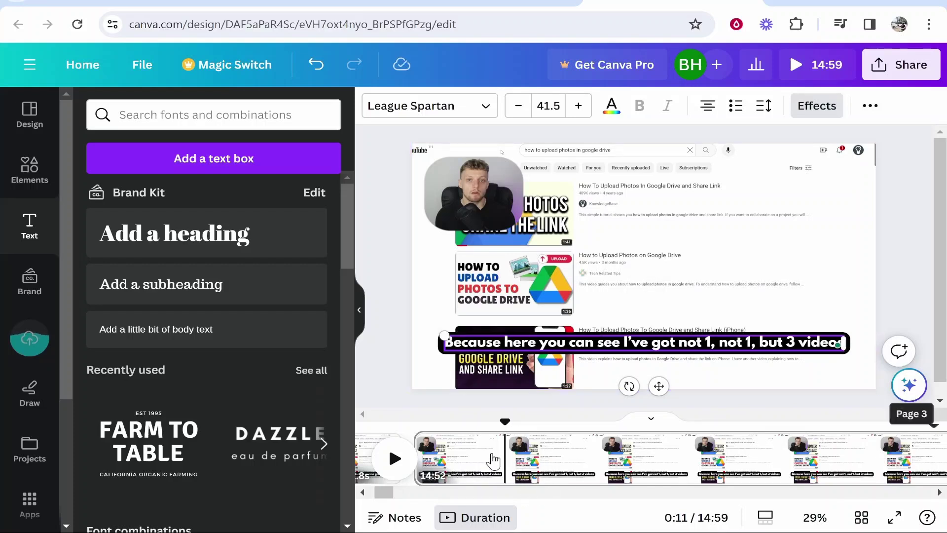
type("s")
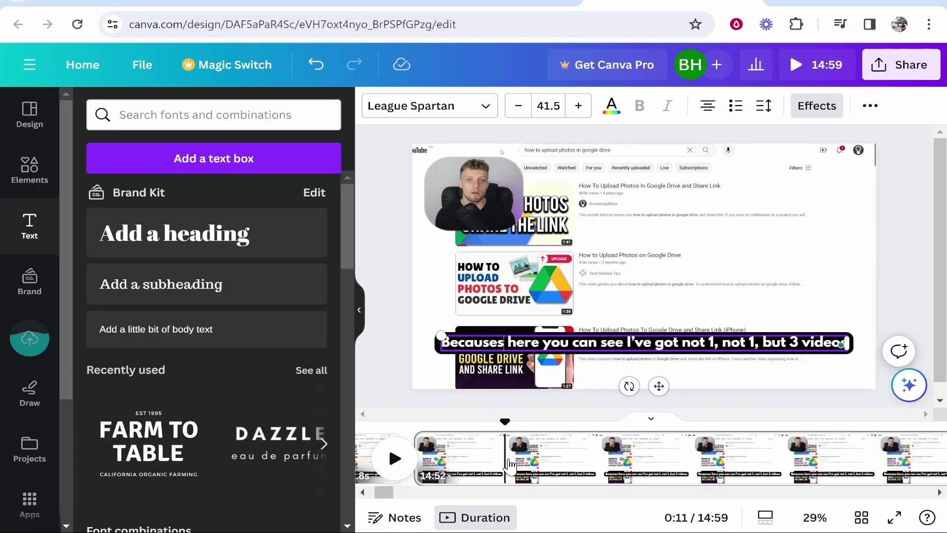
key("BackSpace")
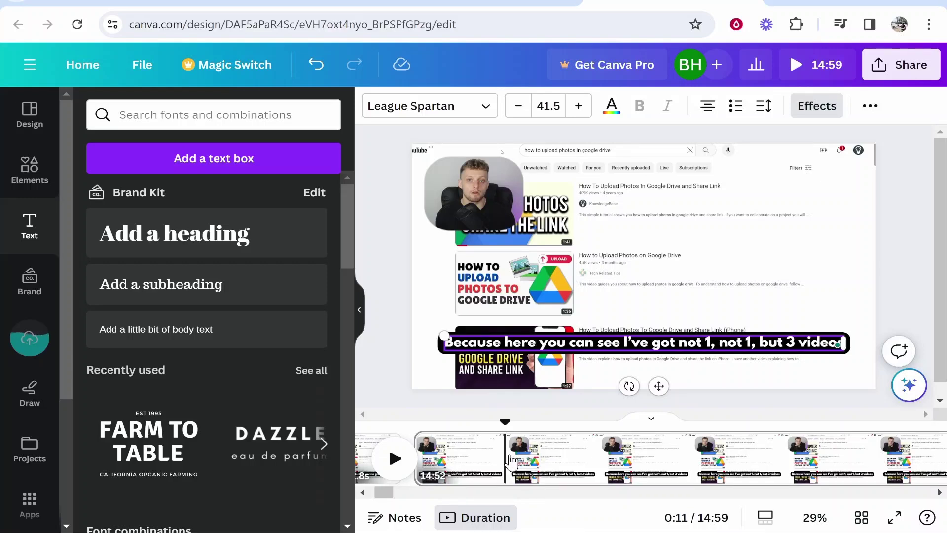
left_click(511, 459)
left_click(508, 463)
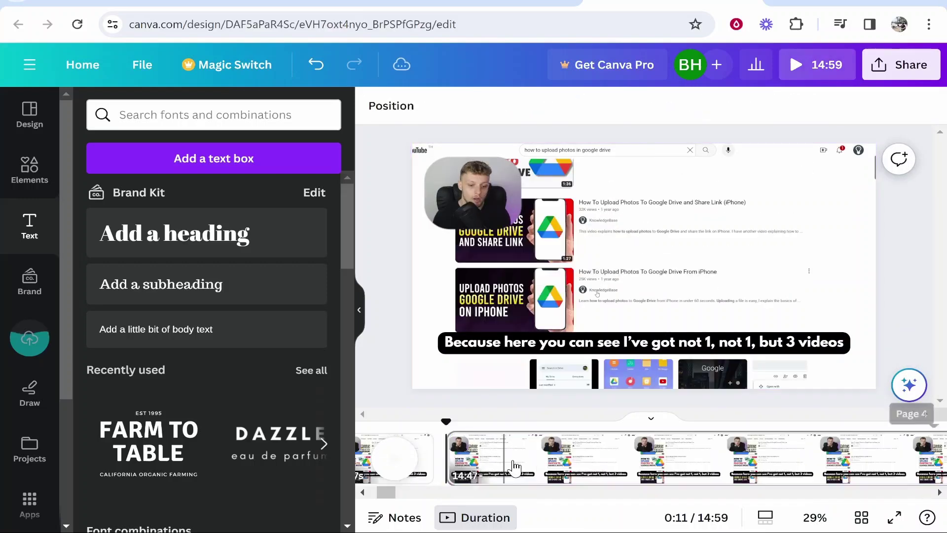
right_click(485, 465)
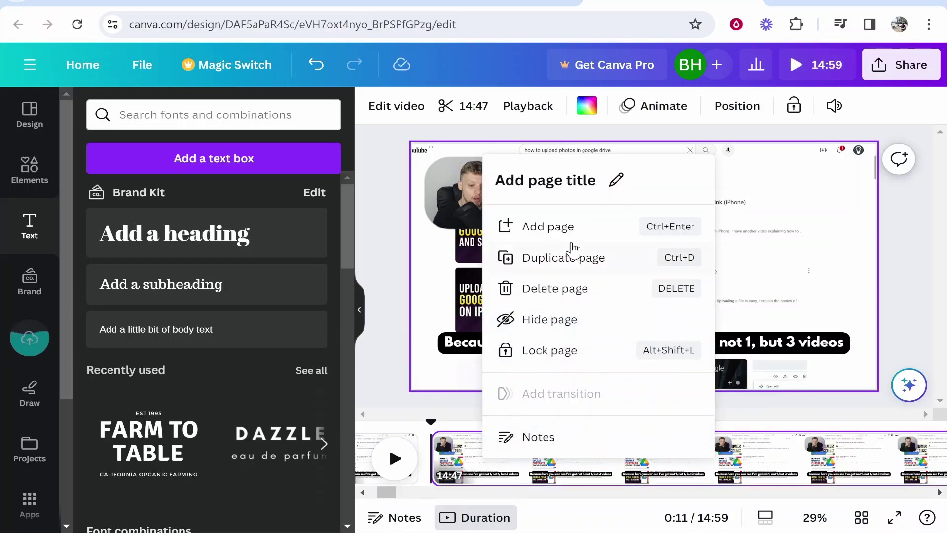
left_click(502, 77)
left_click(376, 427)
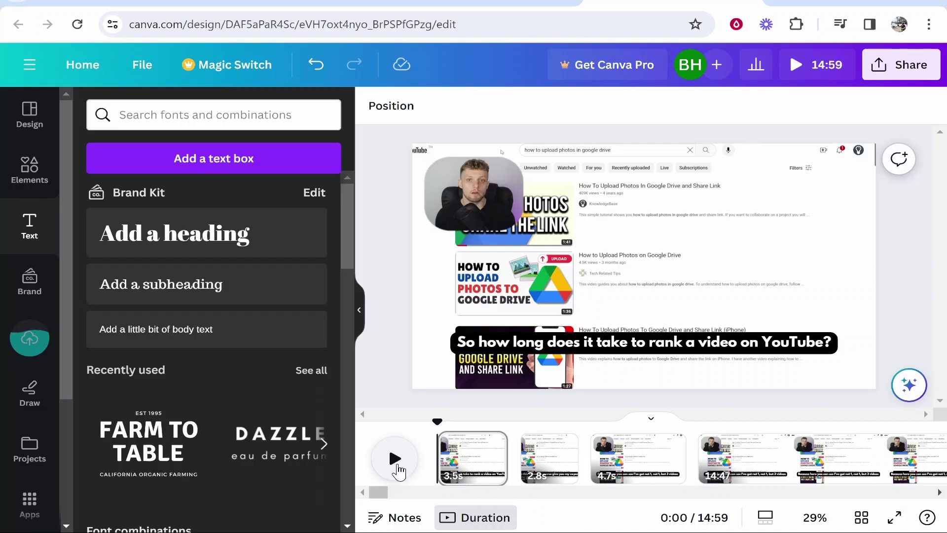
left_click(397, 467)
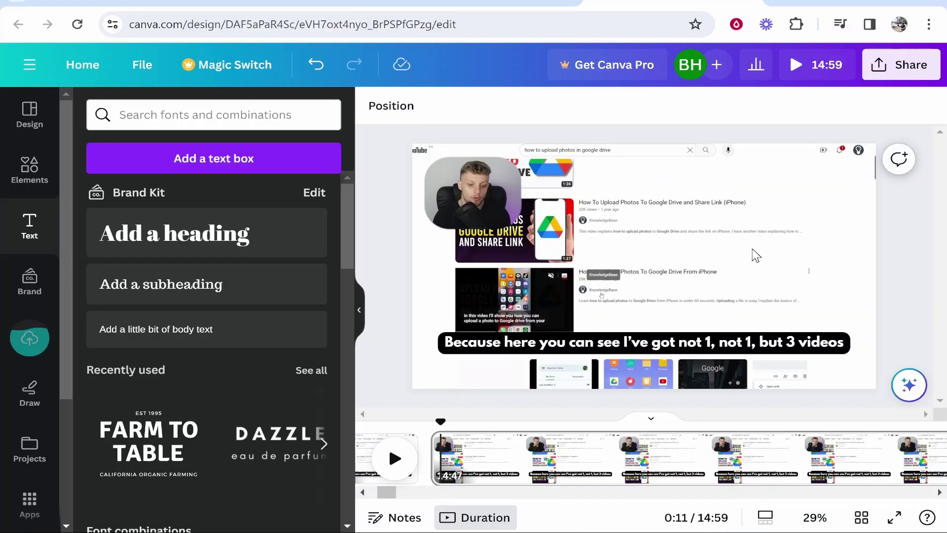
left_click(905, 65)
scroll(711, 395, "down", 3)
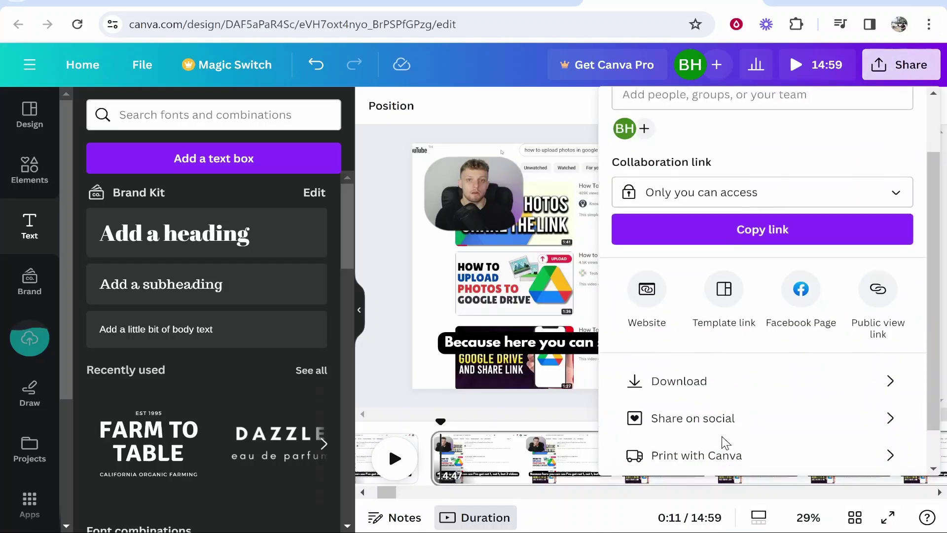
left_click(467, 108)
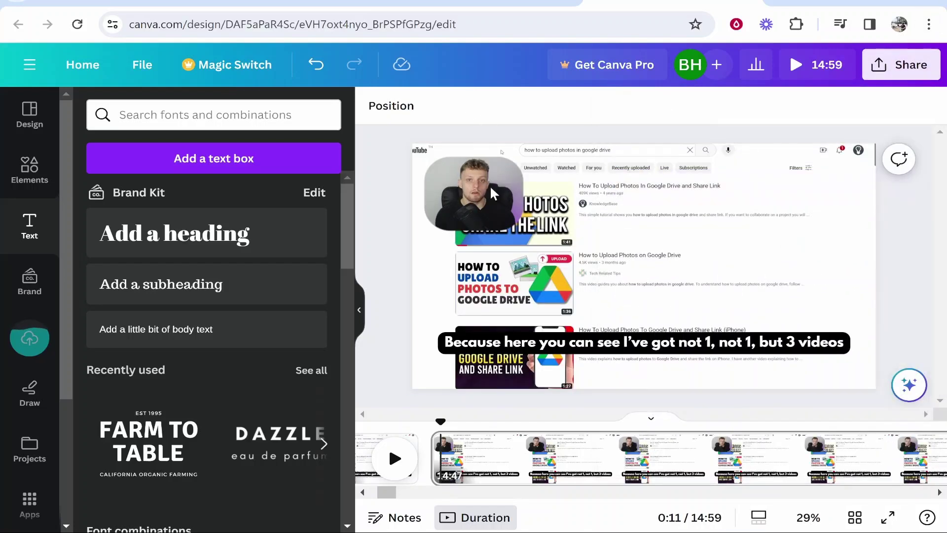